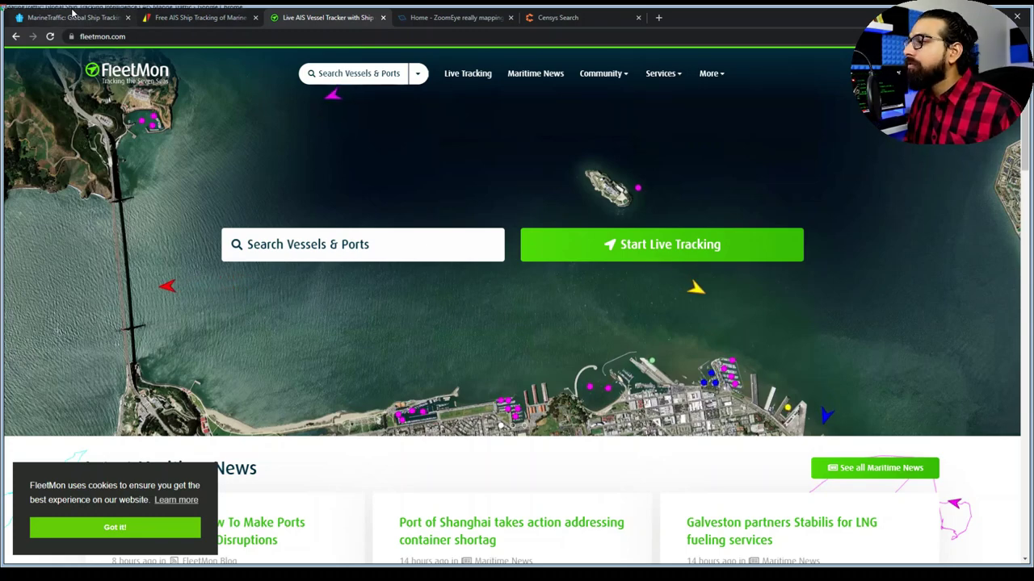
Step: Compare the ship-tracking sites MarineTraffic, VesselFinder and FleetMon, and return to the MarineTraffic live map
click(72, 13)
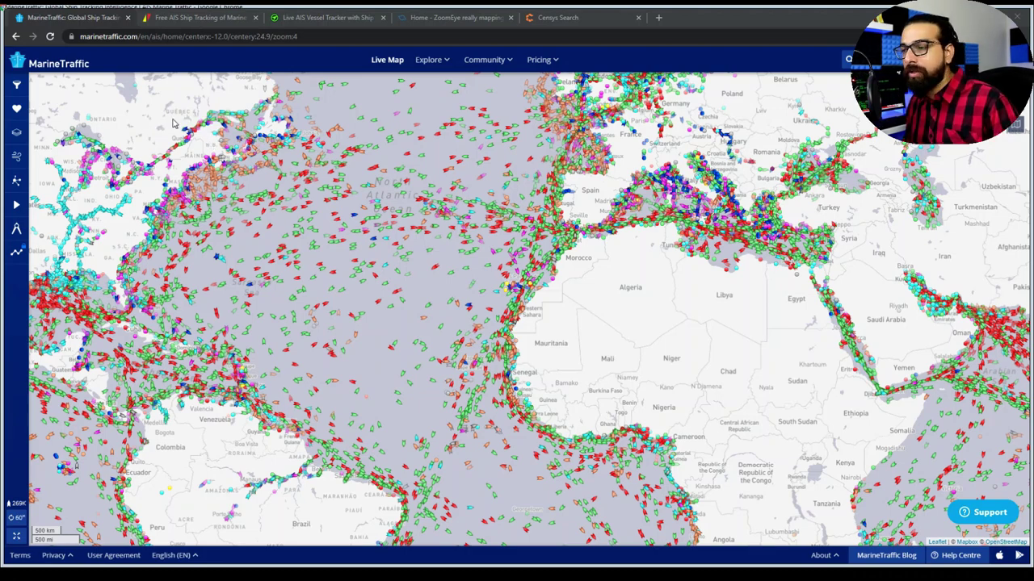
click(209, 13)
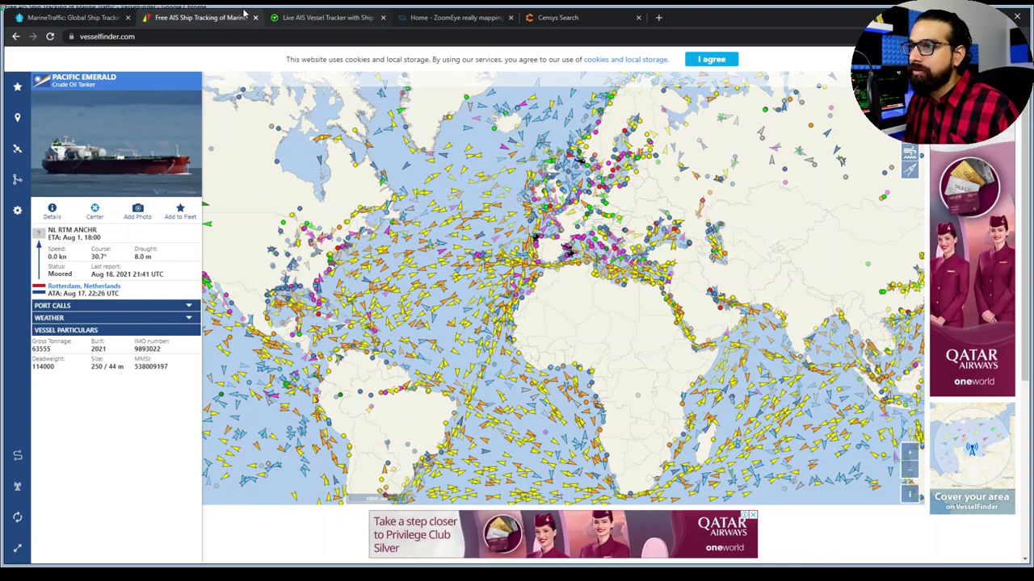
click(113, 17)
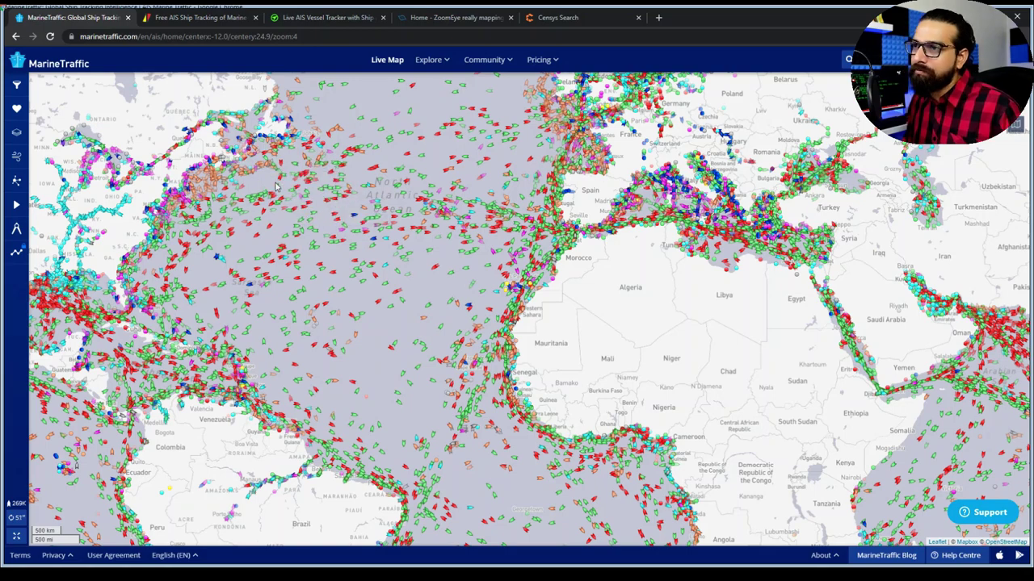
click(210, 24)
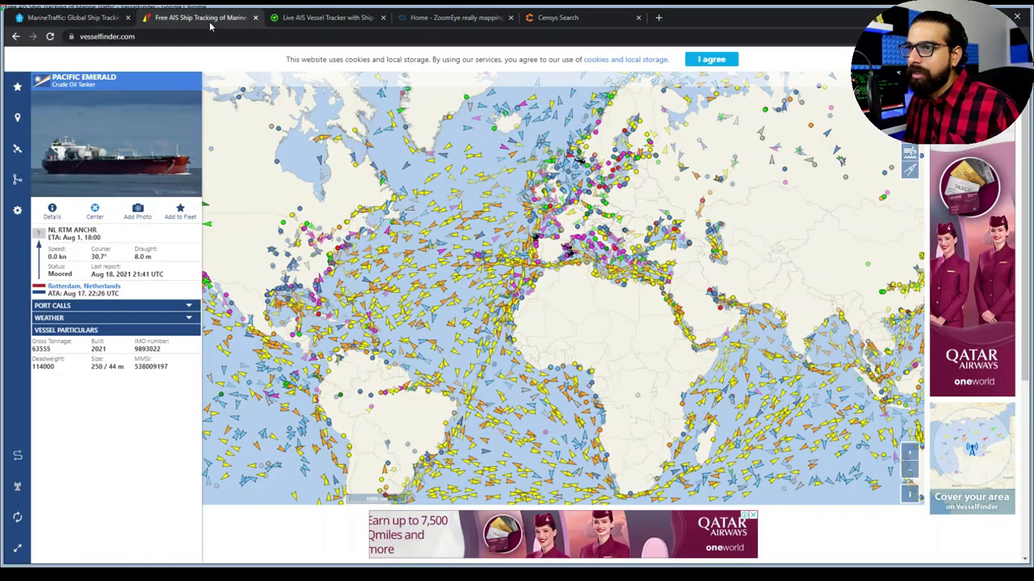
click(334, 20)
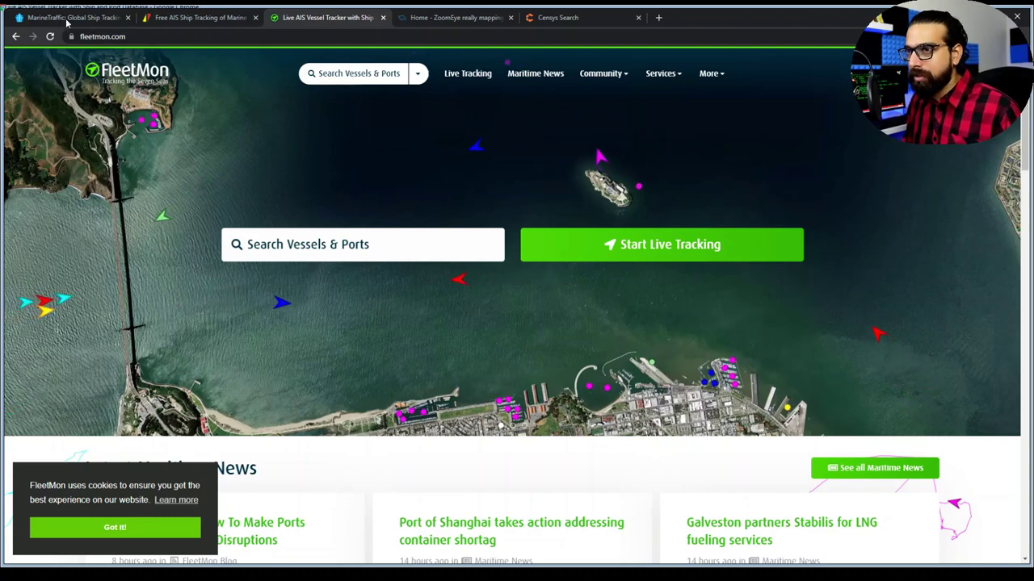
key(ctrl+1)
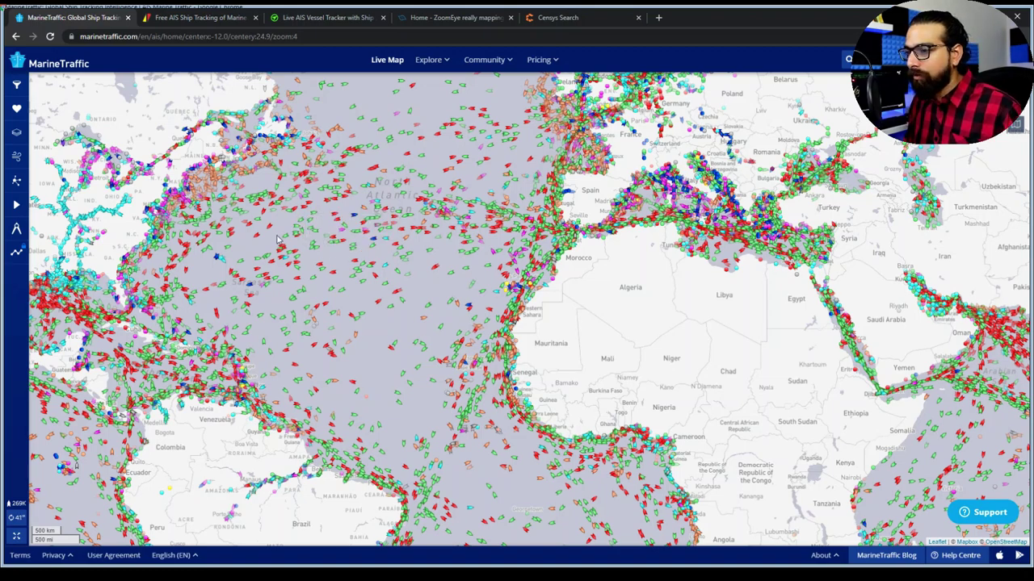
Step: Survey worldwide vessel traffic on the MarineTraffic live map, covering the Americas, the Atlantic, Europe and Asia
scroll(216, 210, down, 1)
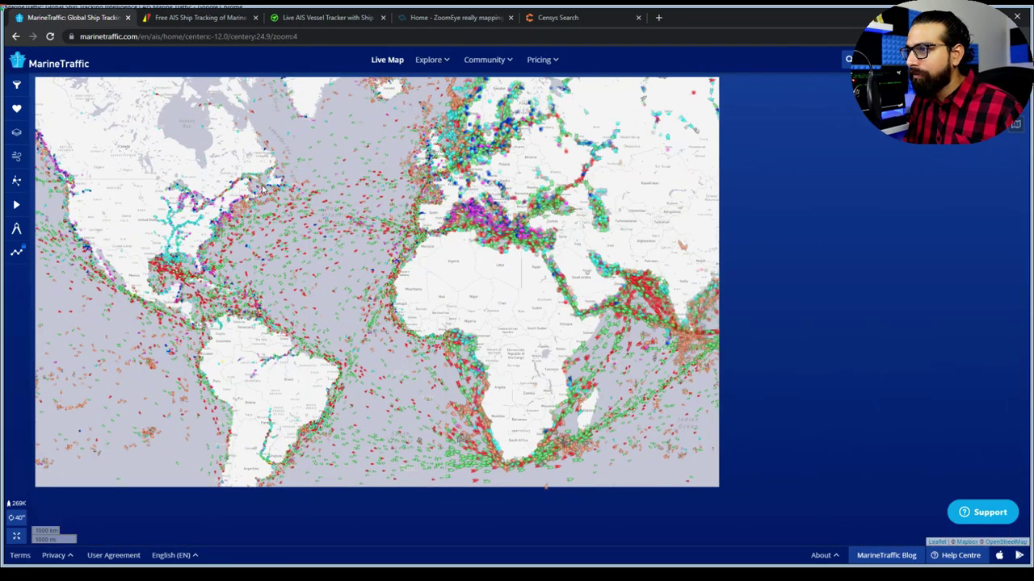
drag(217, 164, 292, 173)
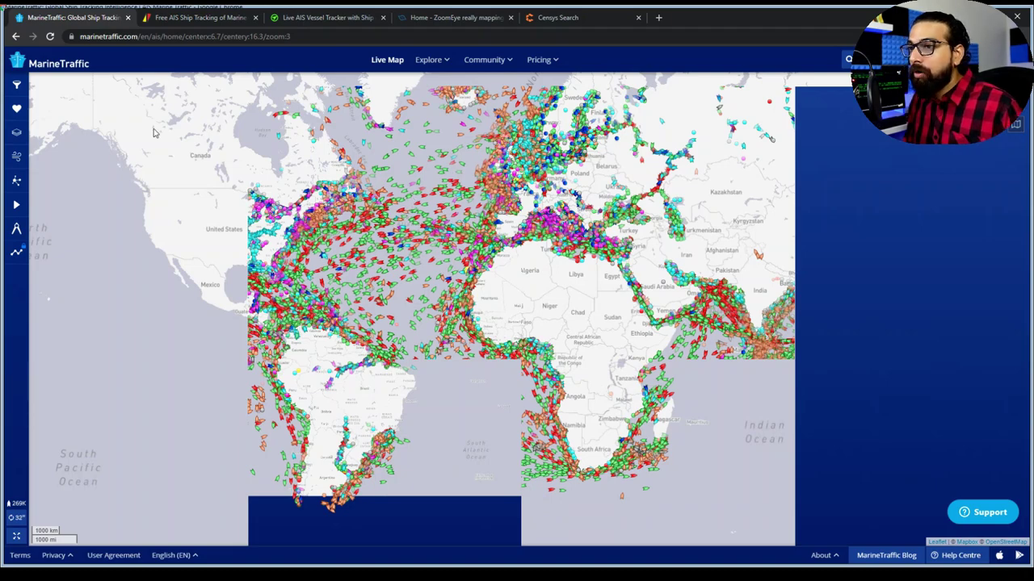
scroll(328, 202, up, 1)
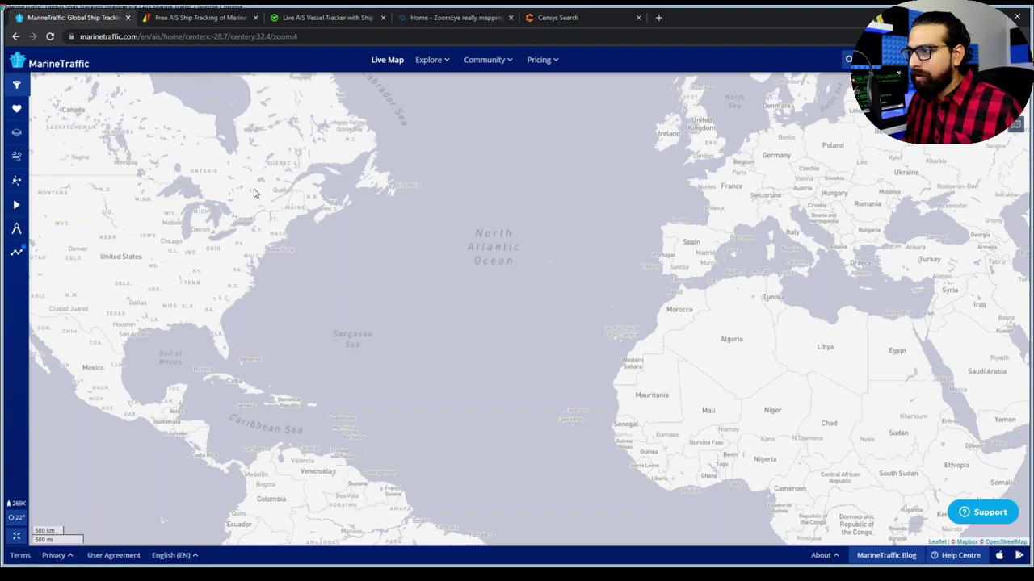
drag(215, 213, 280, 223)
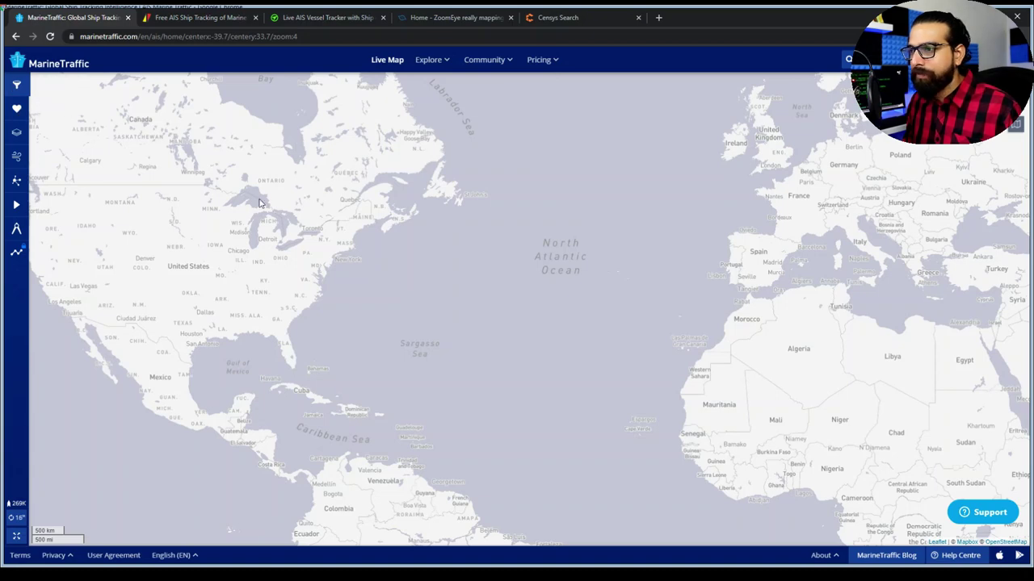
drag(528, 244, 455, 217)
scroll(488, 221, down, 2)
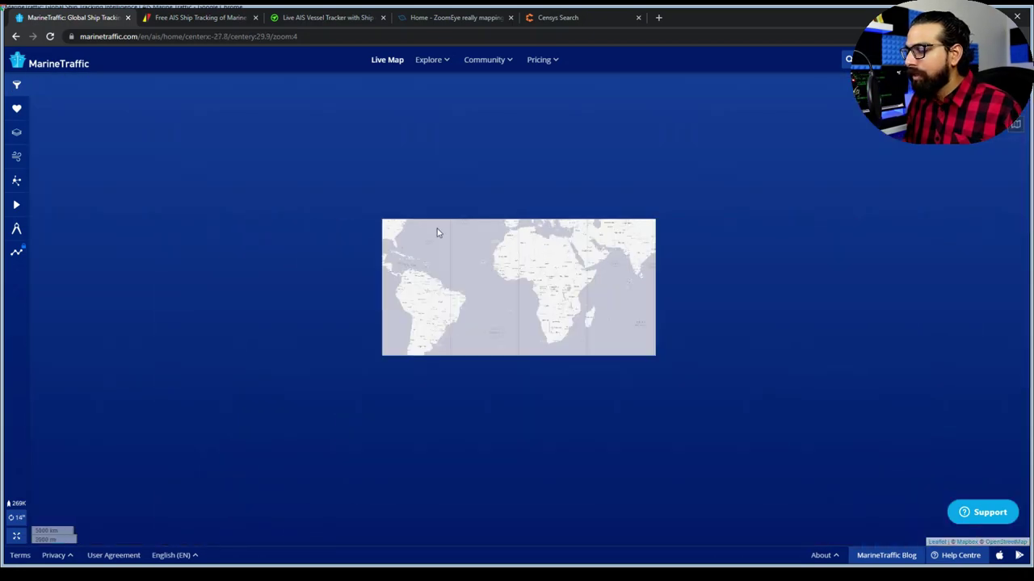
scroll(459, 227, up, 1)
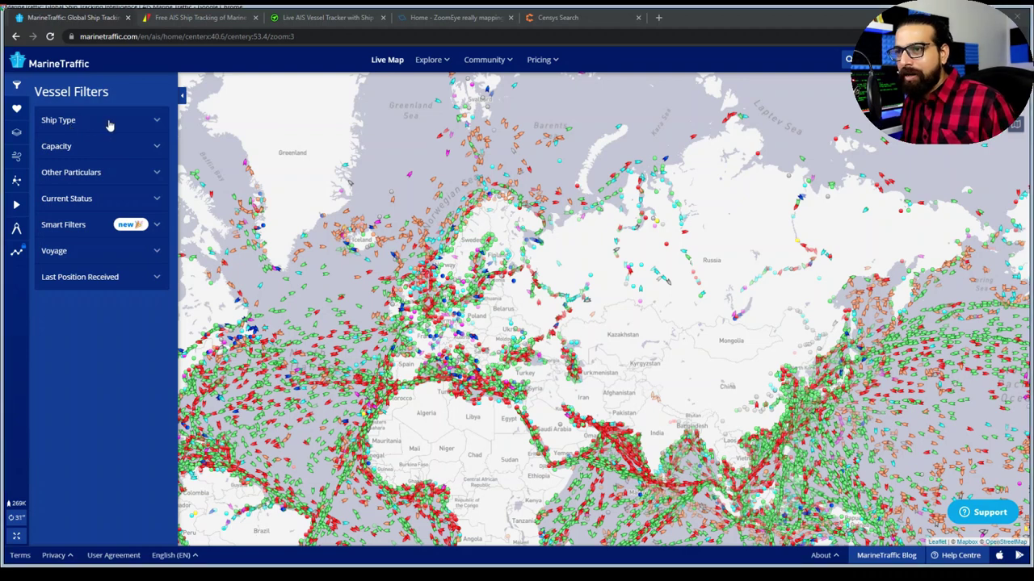
Step: Review the Ship Type and Capacity options in the vessel filters, and close the filters without changing them
click(110, 126)
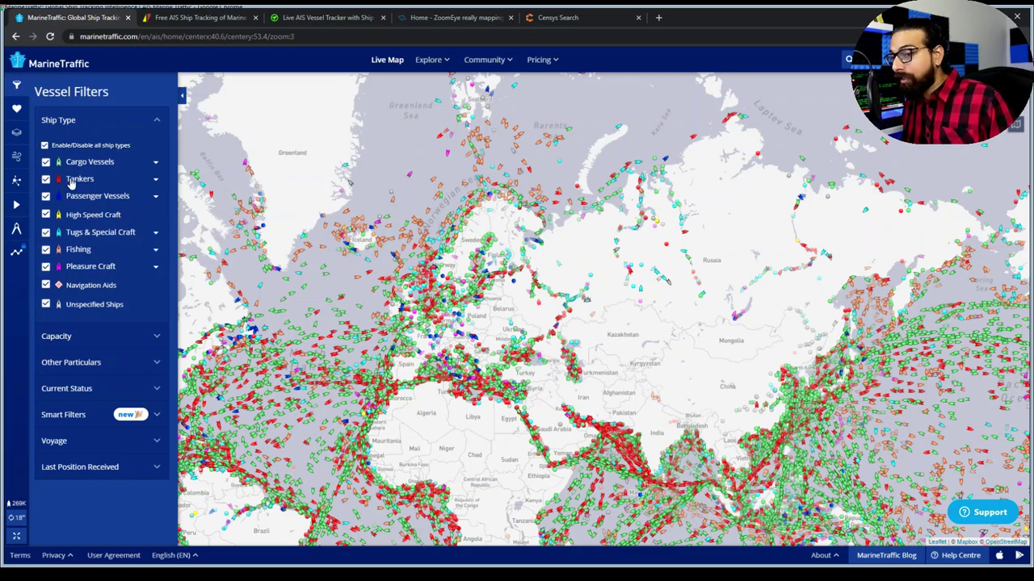
click(95, 336)
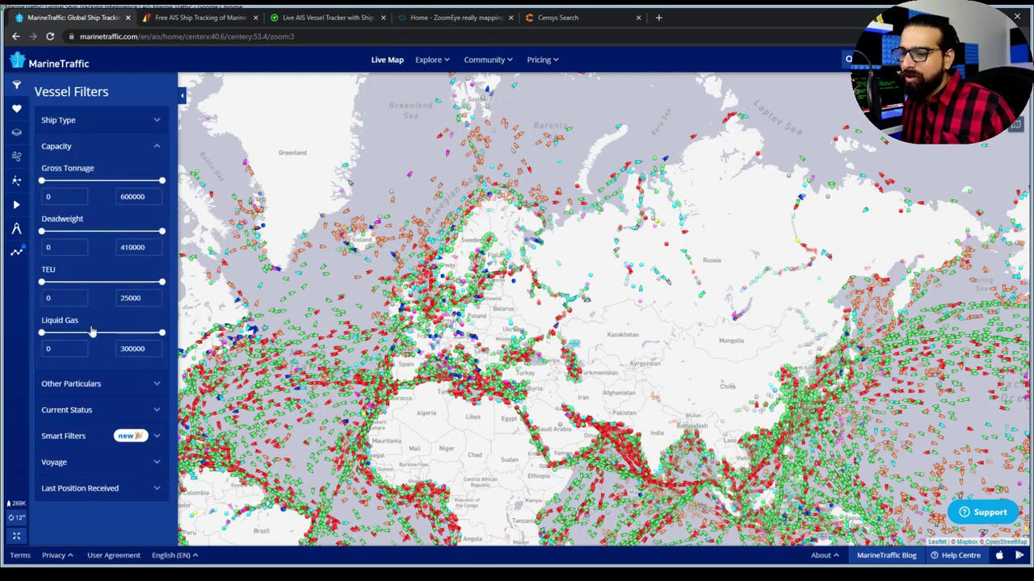
click(17, 84)
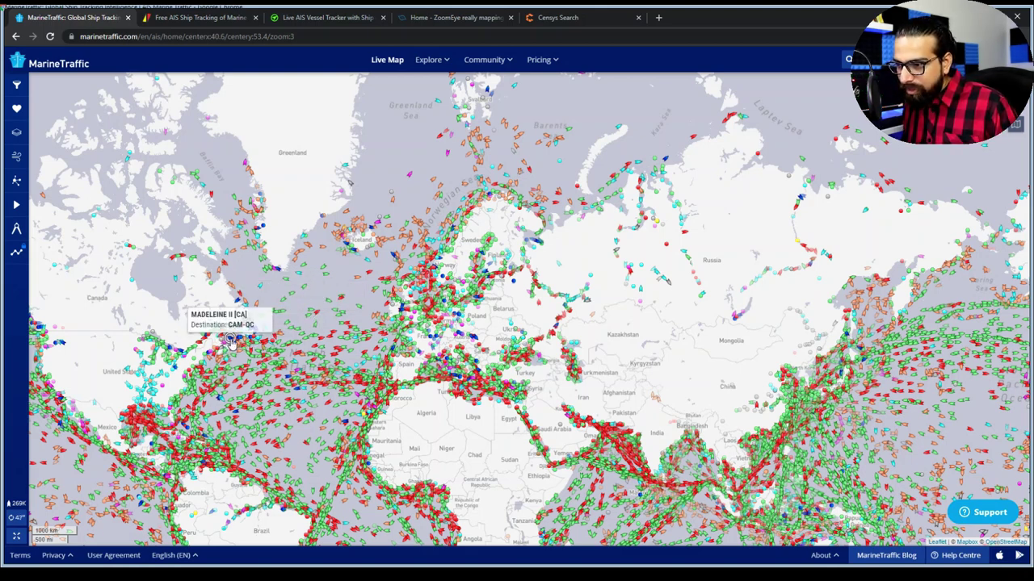
Step: View the voyage summary of the passenger ship MADELEINE II off eastern Canada, and dismiss it
click(230, 340)
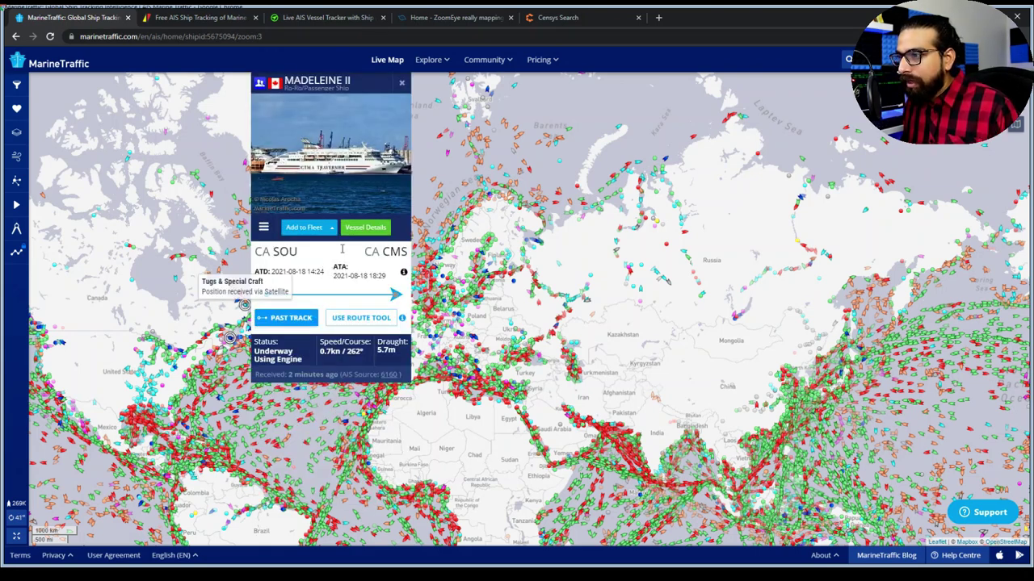
mouse_move(322, 166)
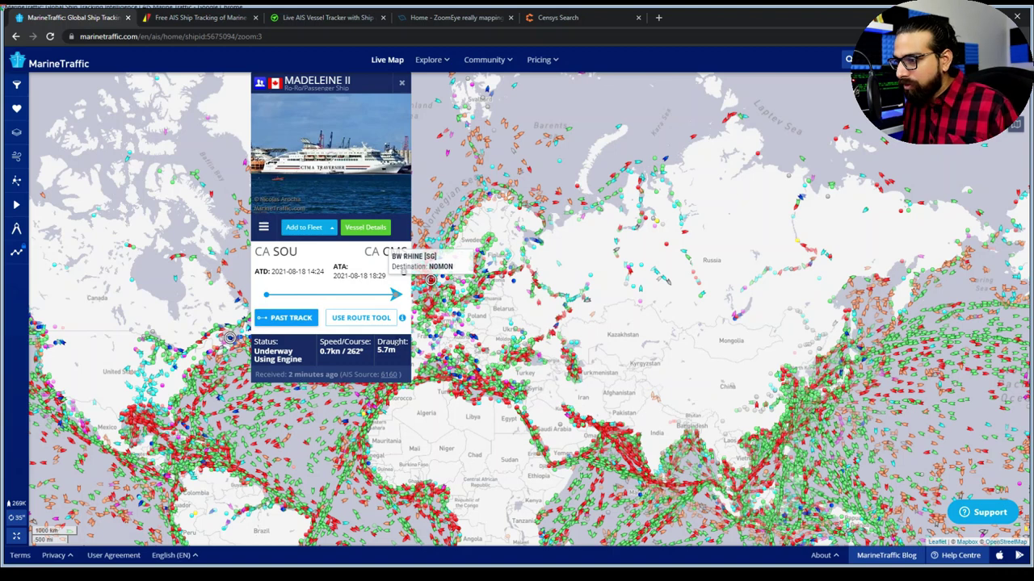
click(424, 152)
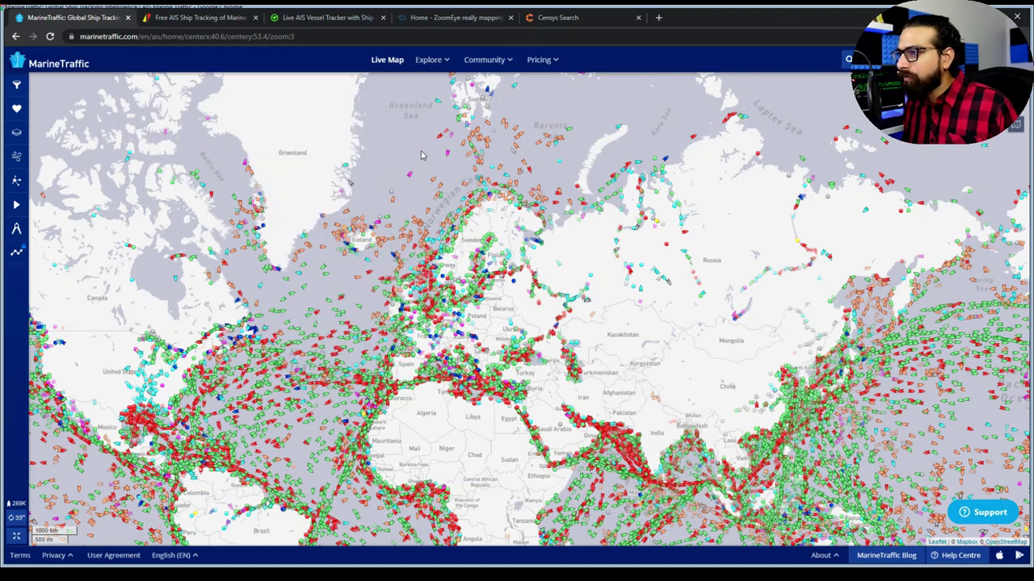
Step: Identify individual vessels between Greenland, Iceland and Norway from their map labels
mouse_move(439, 138)
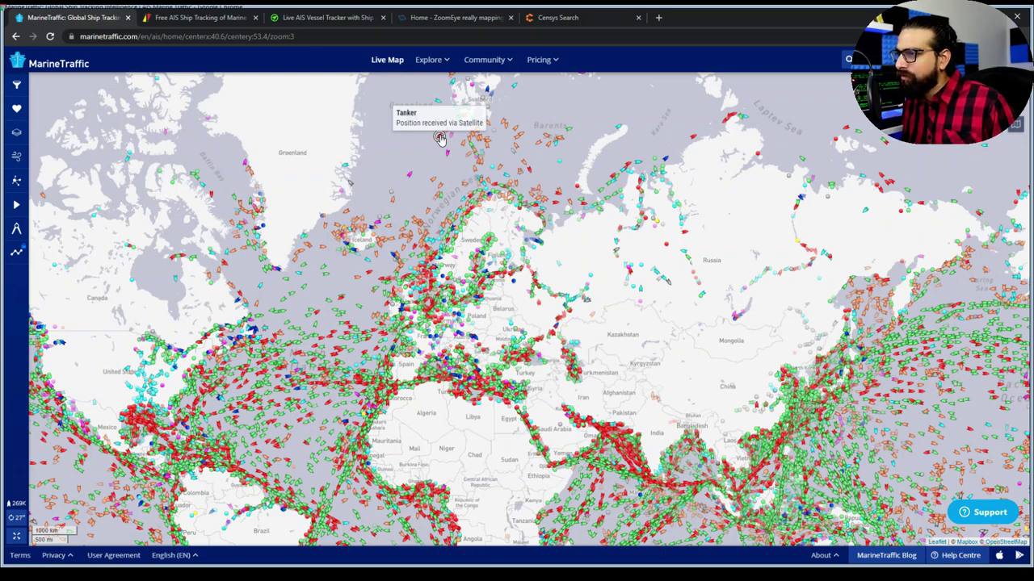
mouse_move(409, 177)
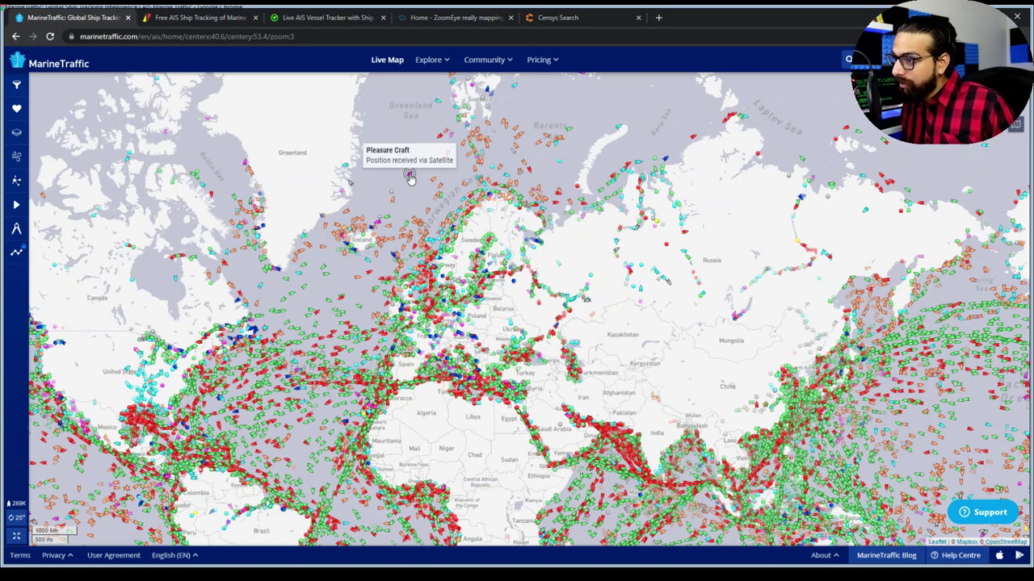
mouse_move(408, 224)
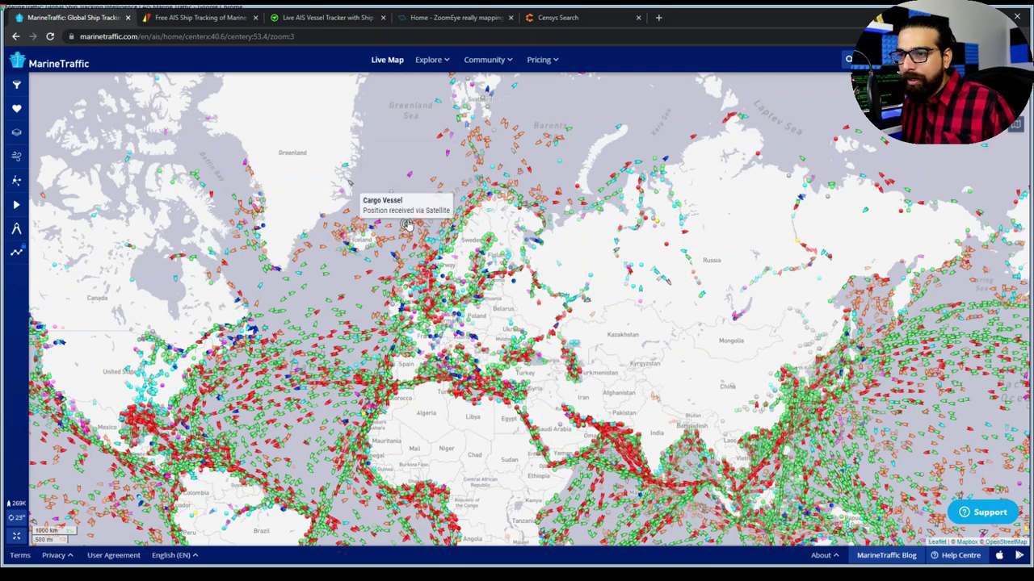
mouse_move(356, 235)
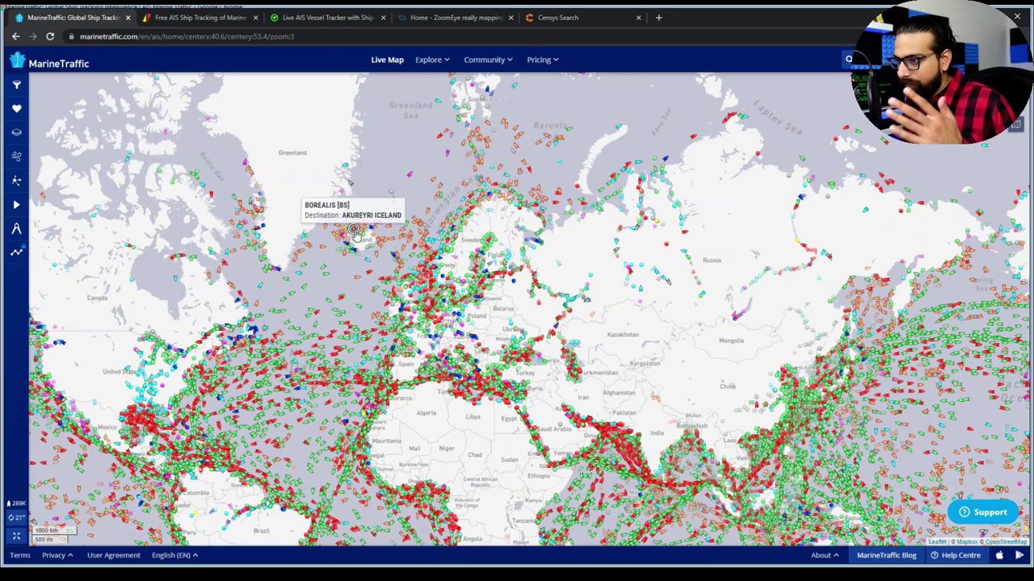
click(16, 87)
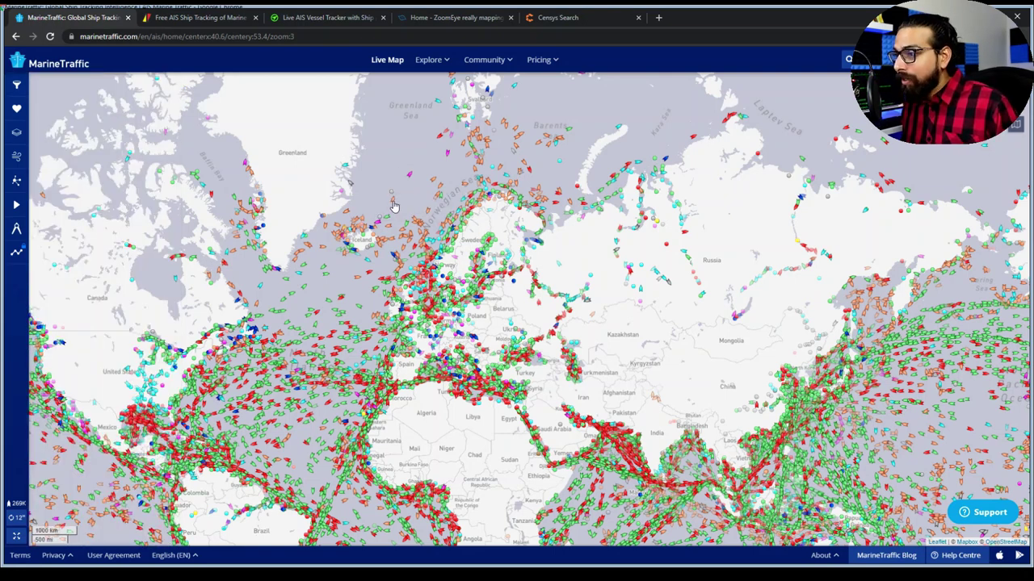
Step: View the voyage summaries of the container ship TUKUMA ARCTICA and the passenger ship BOREALIS near Iceland, closing each one
click(350, 253)
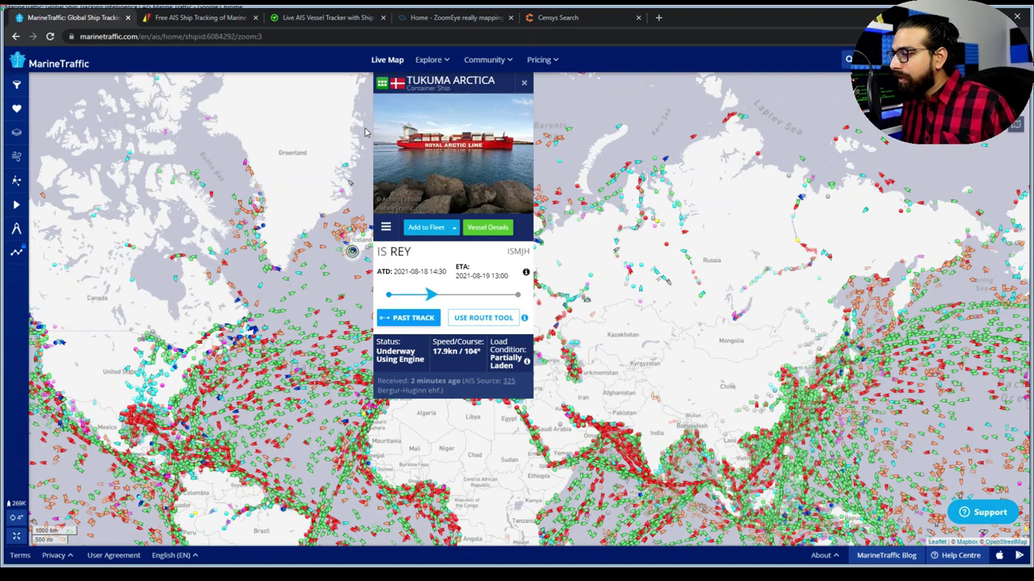
click(394, 191)
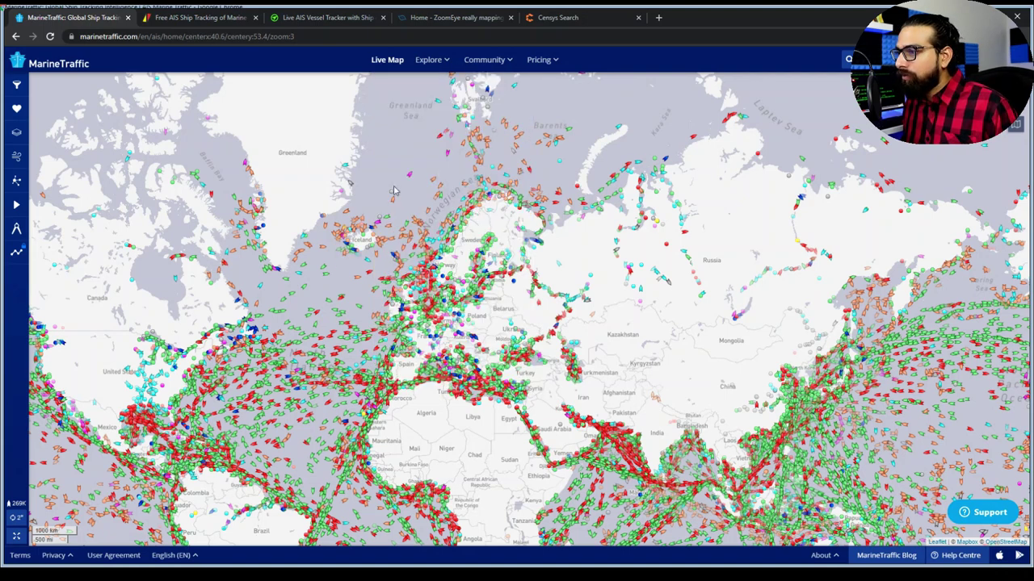
click(354, 230)
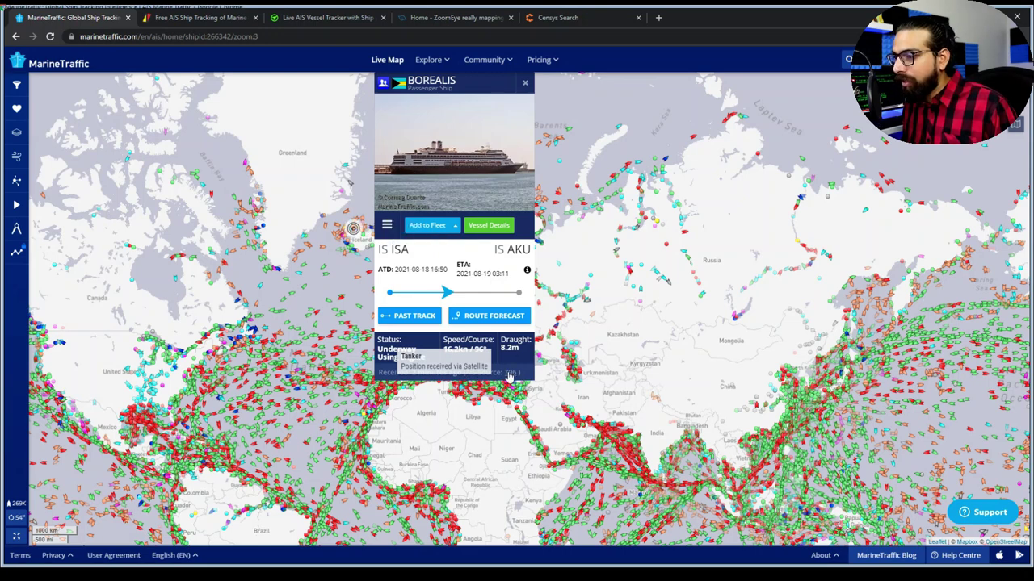
click(410, 232)
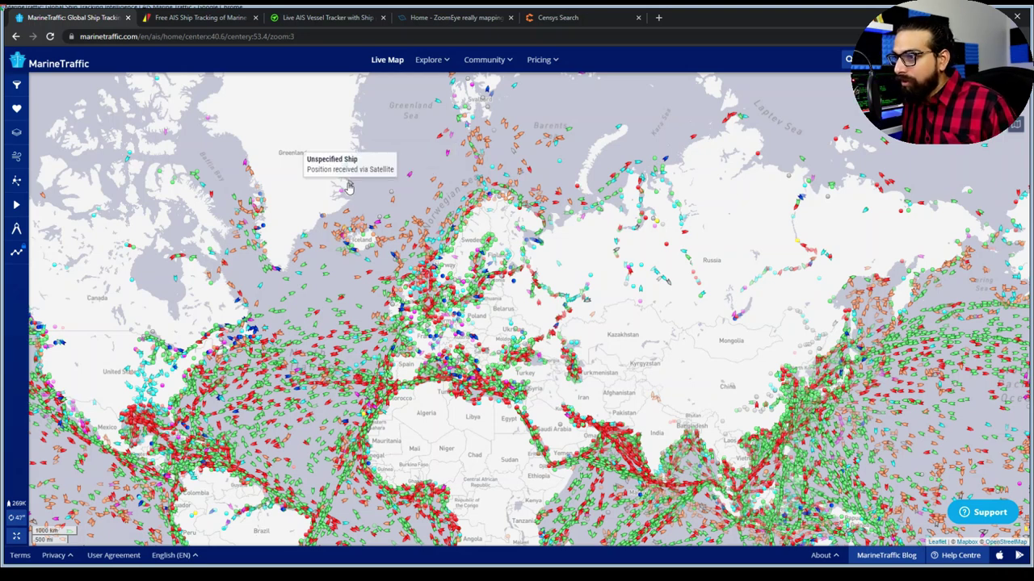
Step: Check what details are offered for the satellite-tracked pleasure craft east of Greenland
click(409, 176)
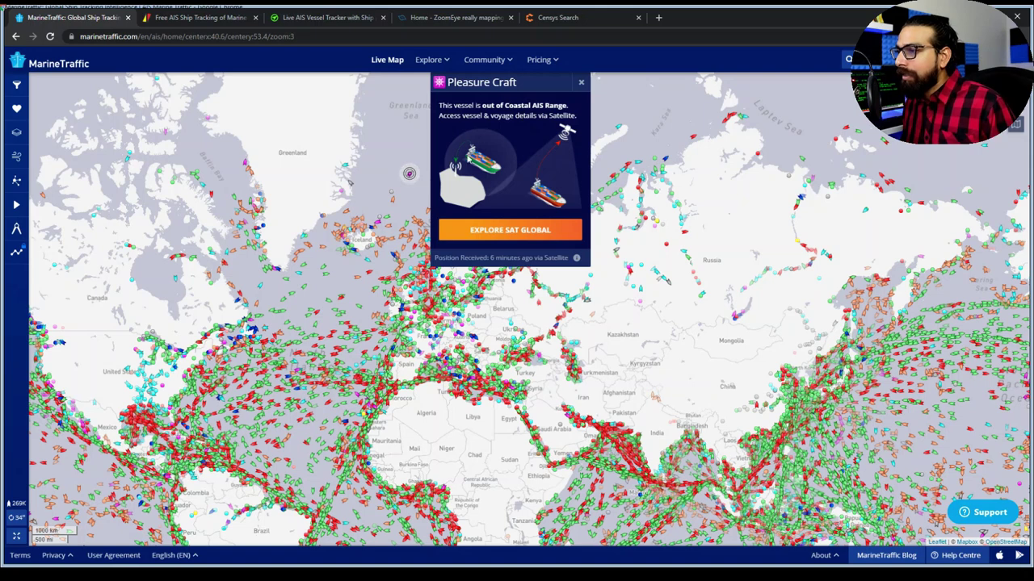
mouse_move(410, 176)
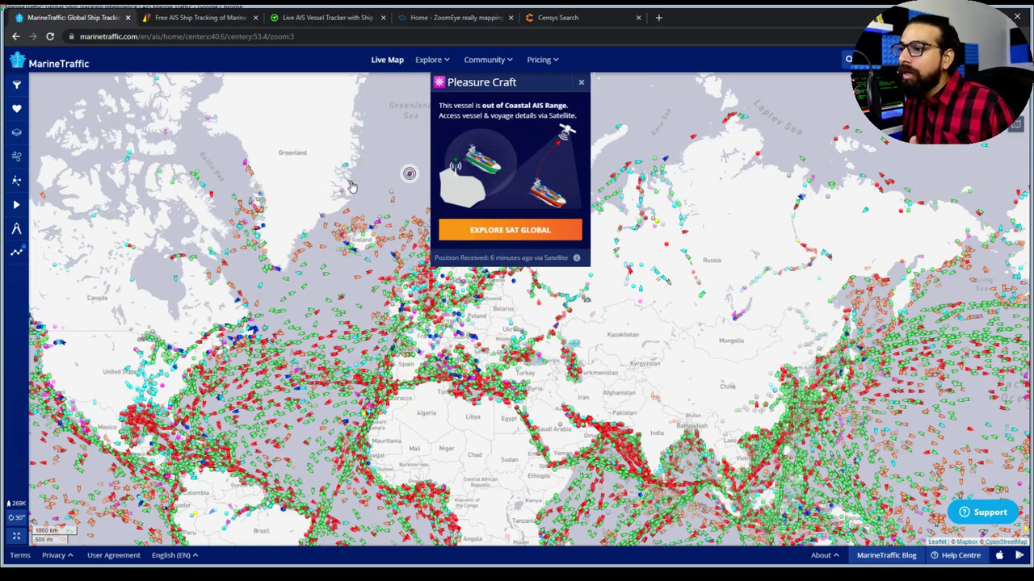
mouse_move(349, 184)
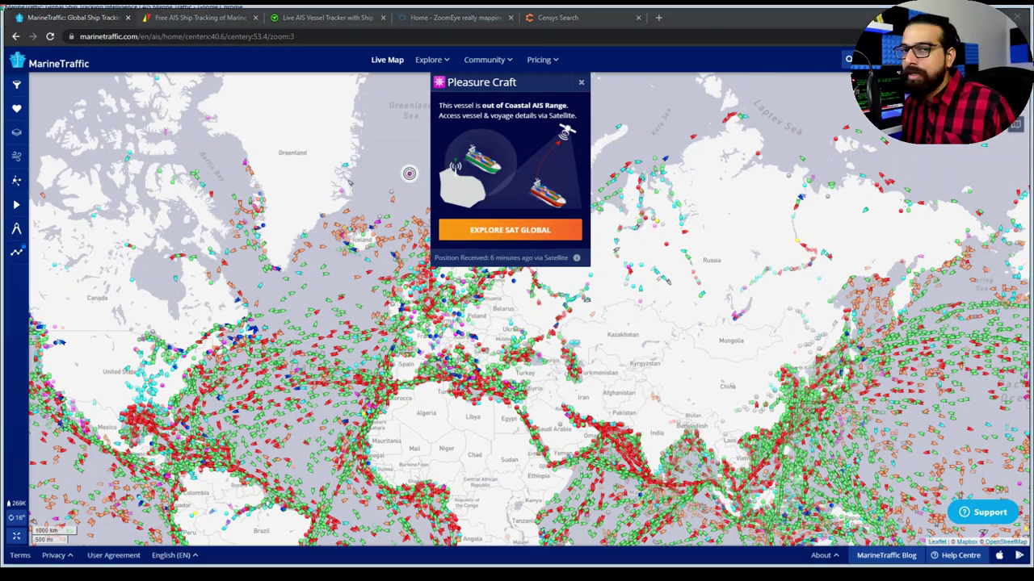
Step: Search MarineTraffic for "queen" and open the vessel details page of QUEEN MARY 2
click(848, 59)
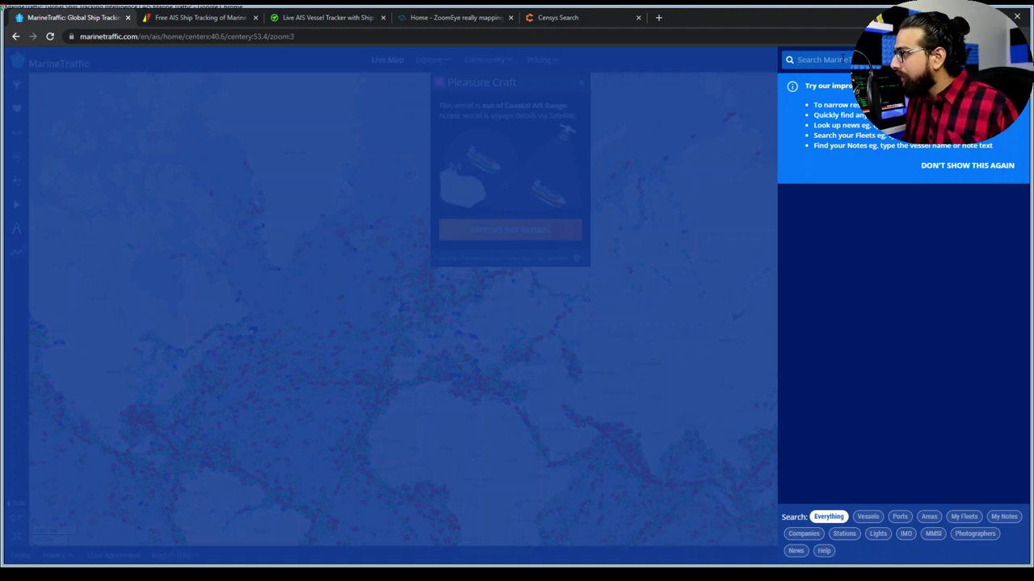
text(queen)
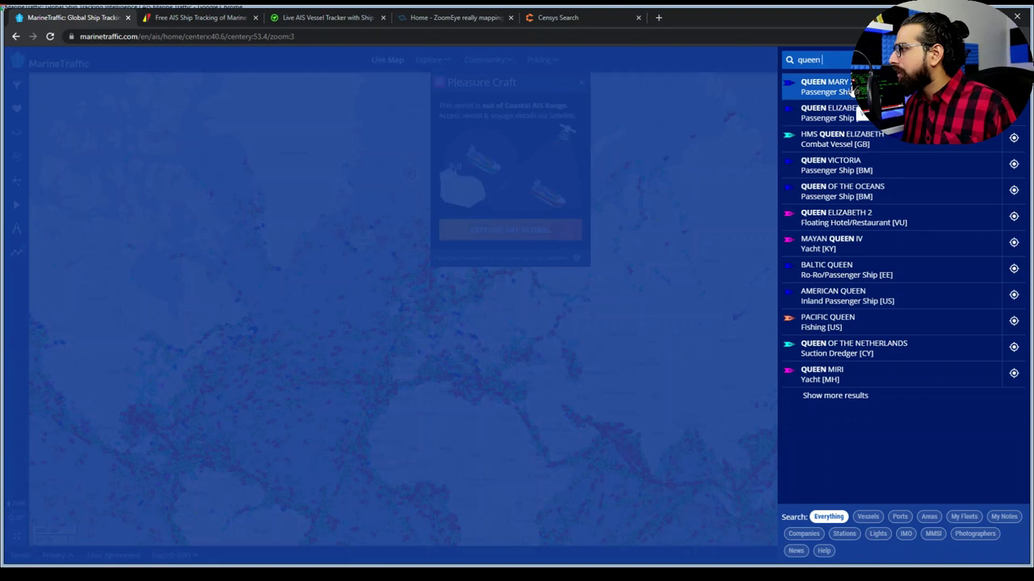
click(850, 88)
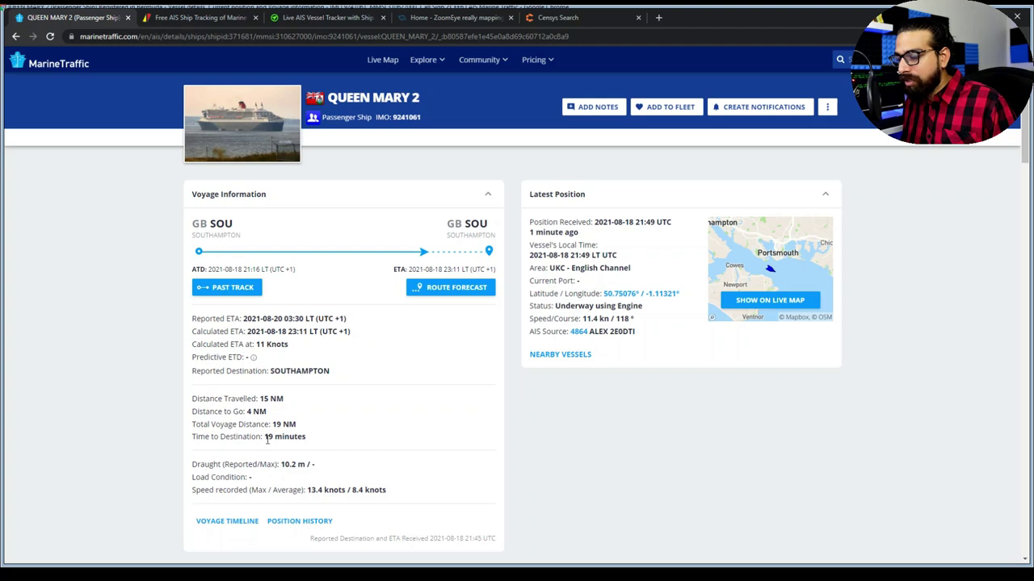
Step: Examine the voyage information of QUEEN MARY 2, including its time to destination, and continue to the summary section
drag(300, 438, 265, 437)
click(298, 437)
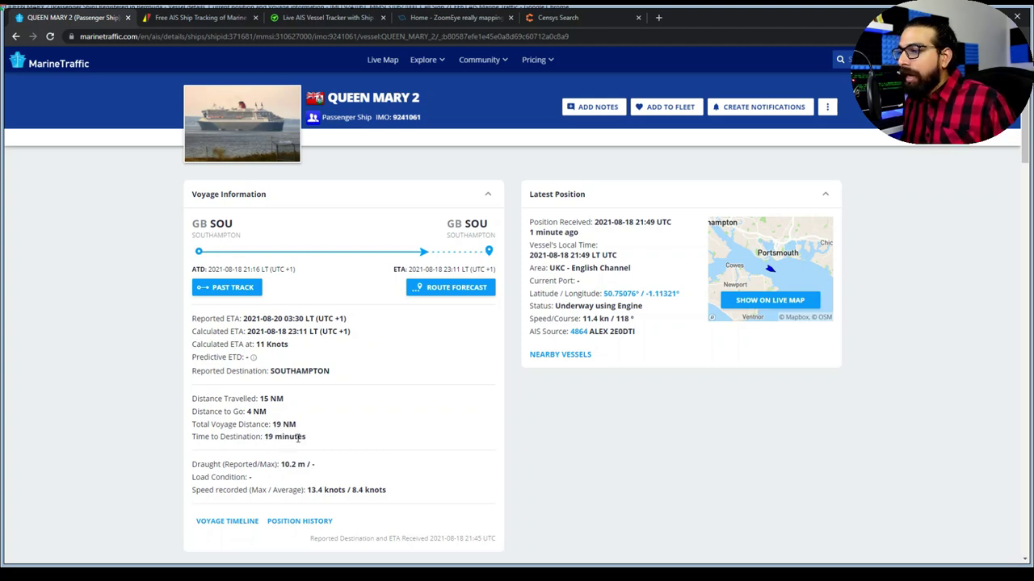
scroll(303, 395, down, 2)
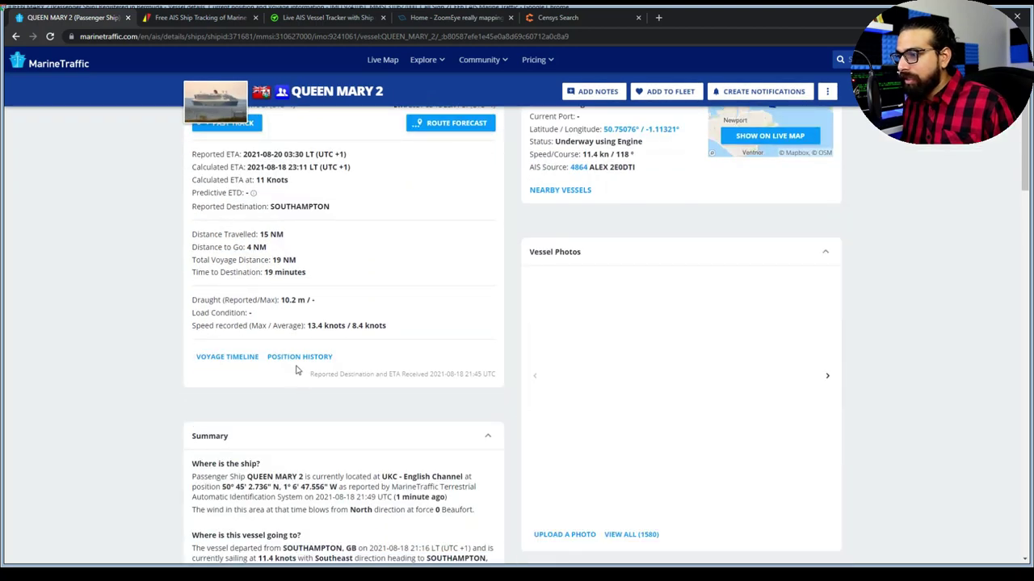
Step: Examine the location text in the QUEEN MARY 2 summary and highlight the reported position coordinates
scroll(297, 365, down, 1)
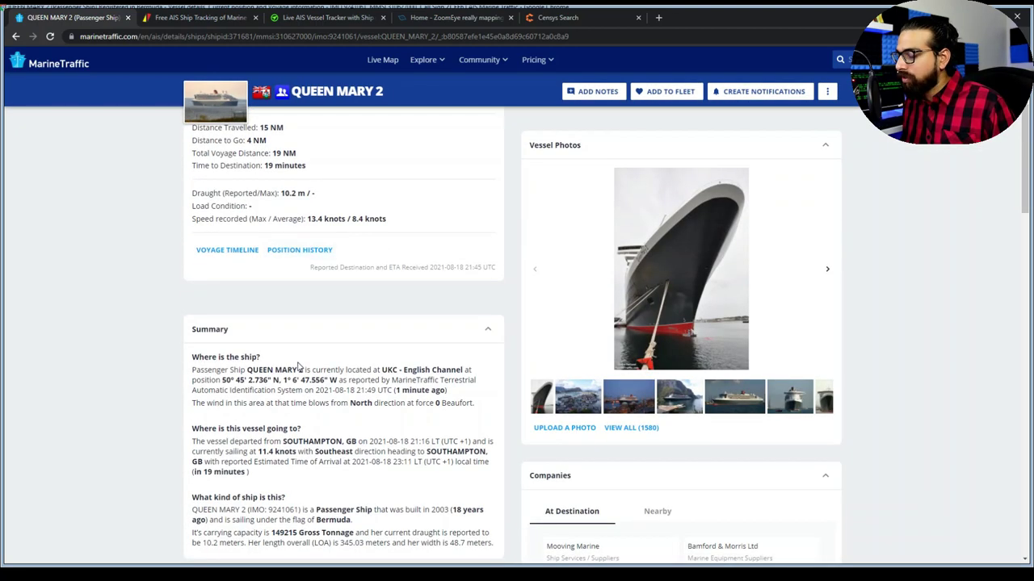
drag(287, 369, 308, 407)
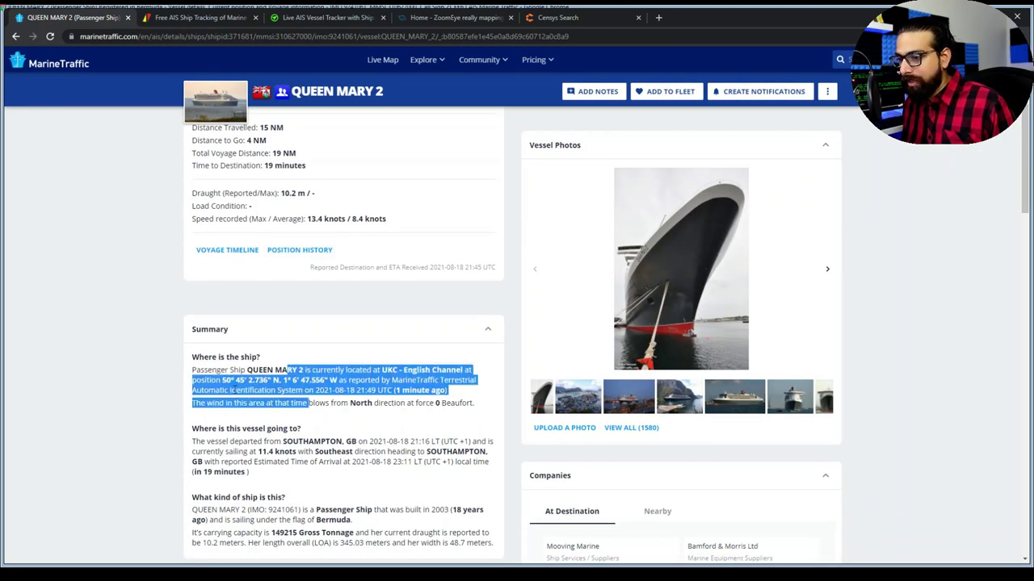
click(226, 384)
drag(222, 379, 301, 380)
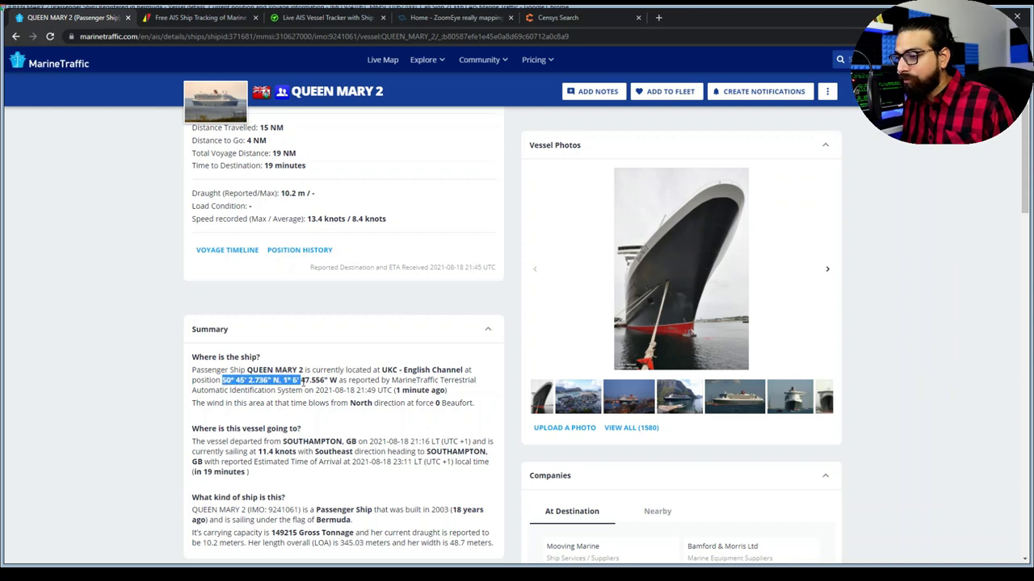
click(316, 313)
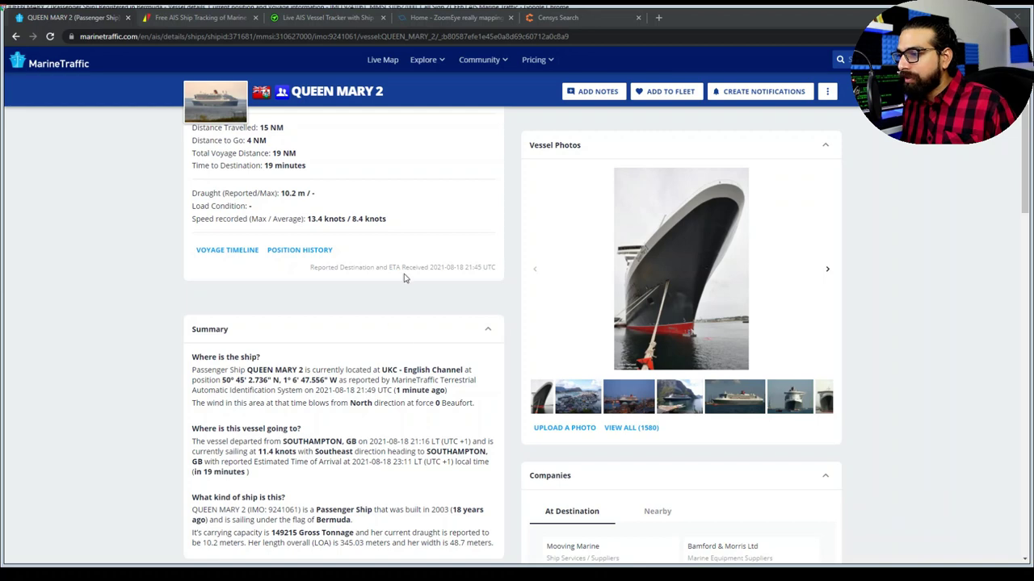
Step: Review the voyage information of QUEEN MARY 2 again, including its reported and calculated arrival times
scroll(386, 275, up, 3)
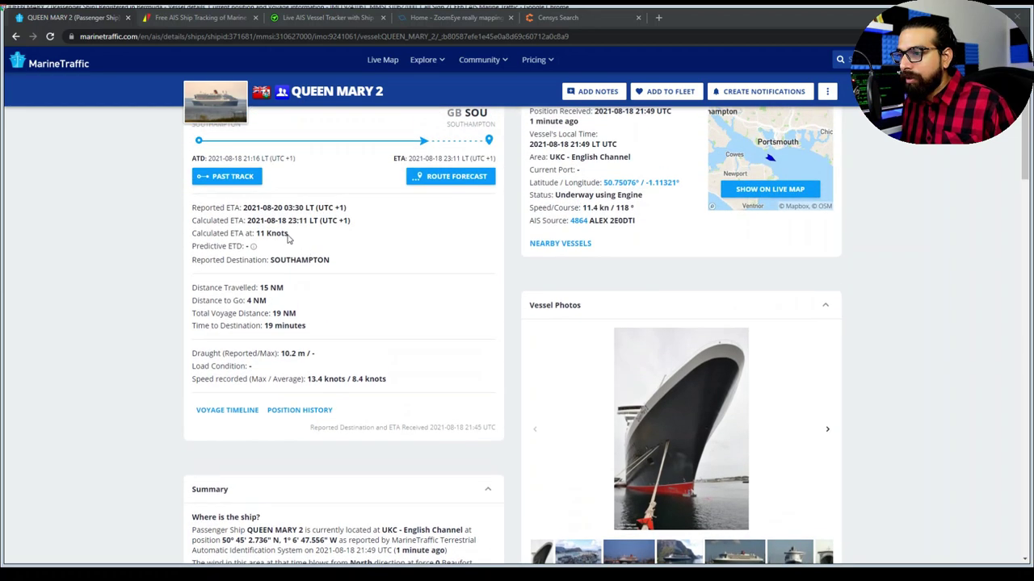
scroll(354, 233, up, 2)
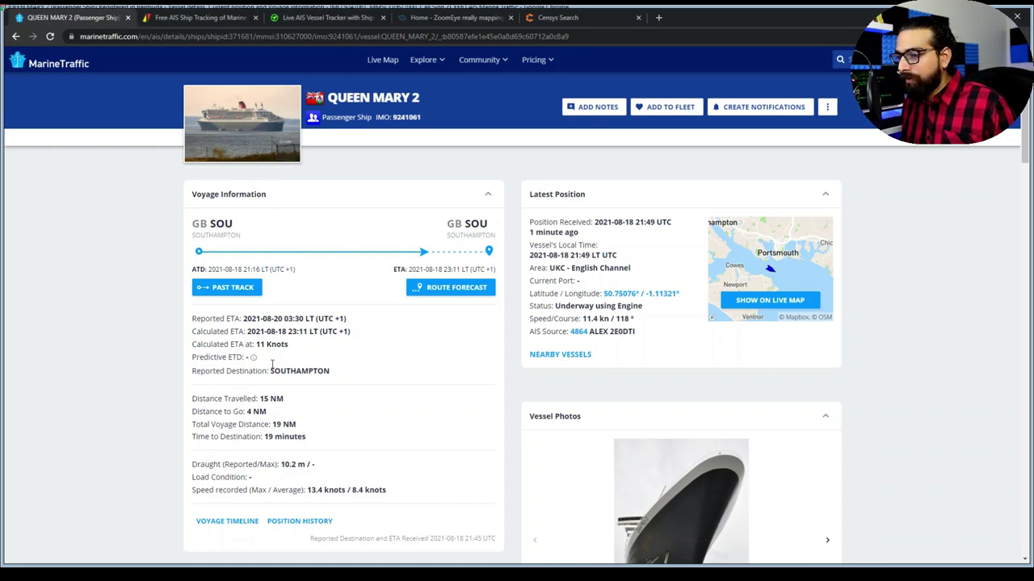
scroll(314, 344, down, 5)
scroll(216, 227, up, 5)
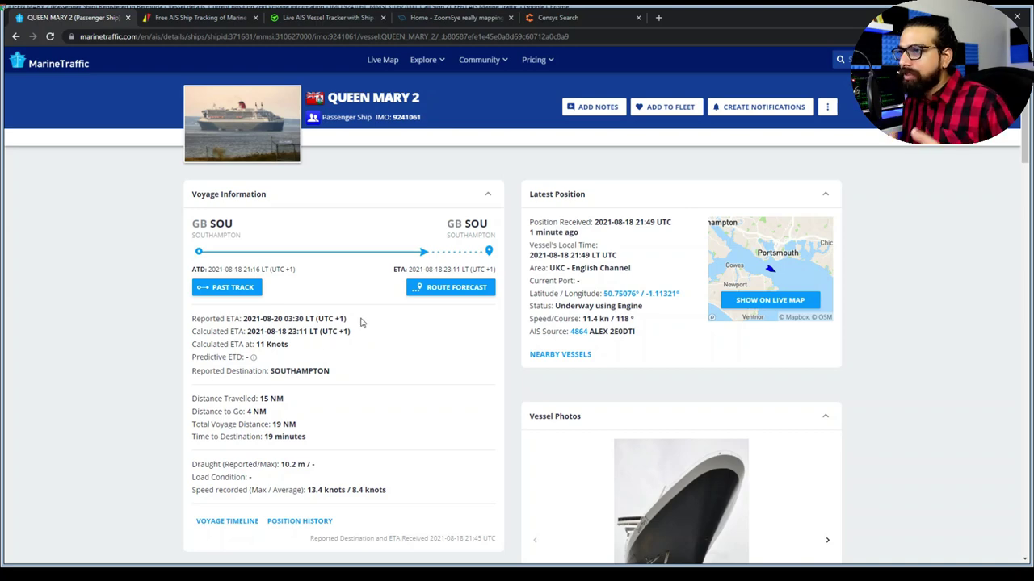
Step: Examine the general vessel information of QUEEN MARY 2, highlighting the generic vessel type and the flag
scroll(347, 343, down, 1)
scroll(347, 343, down, 8)
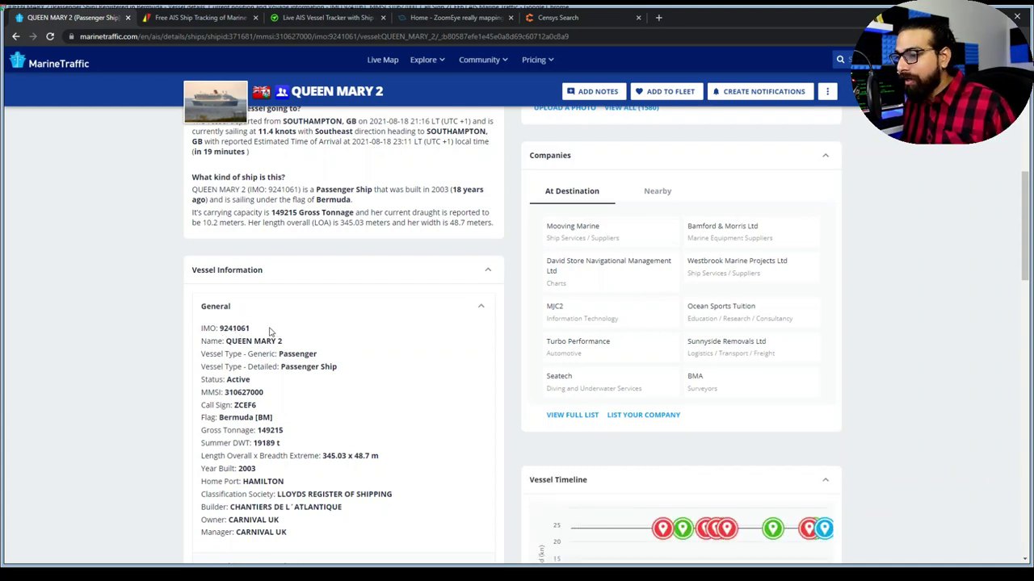
drag(324, 357, 288, 355)
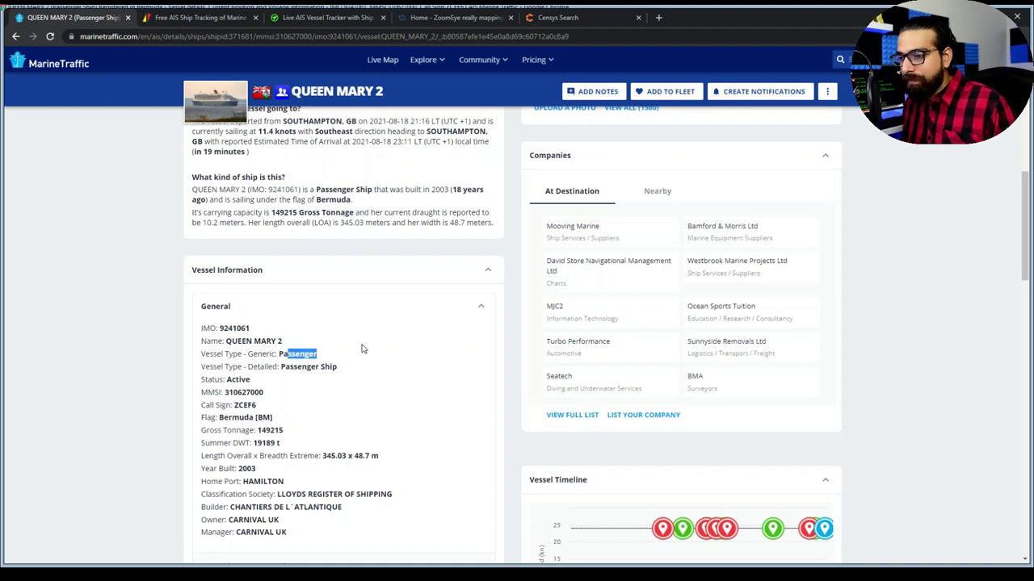
scroll(363, 346, down, 1)
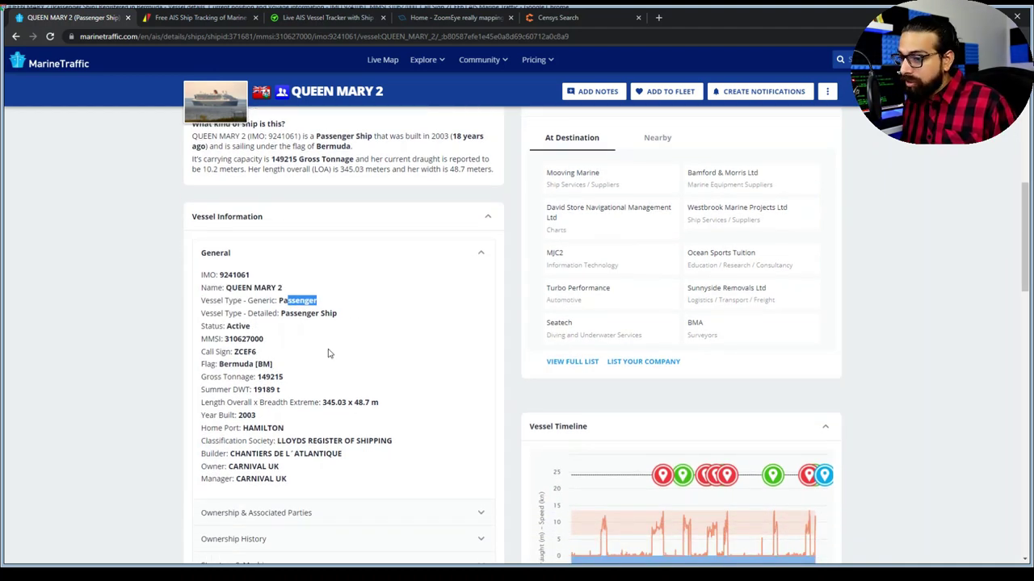
drag(219, 365, 272, 365)
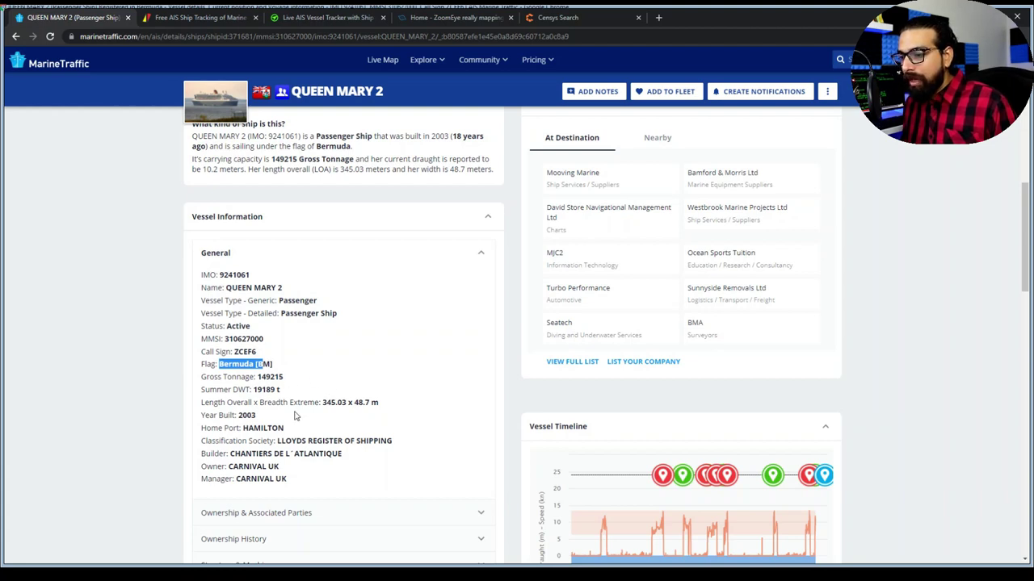
click(382, 350)
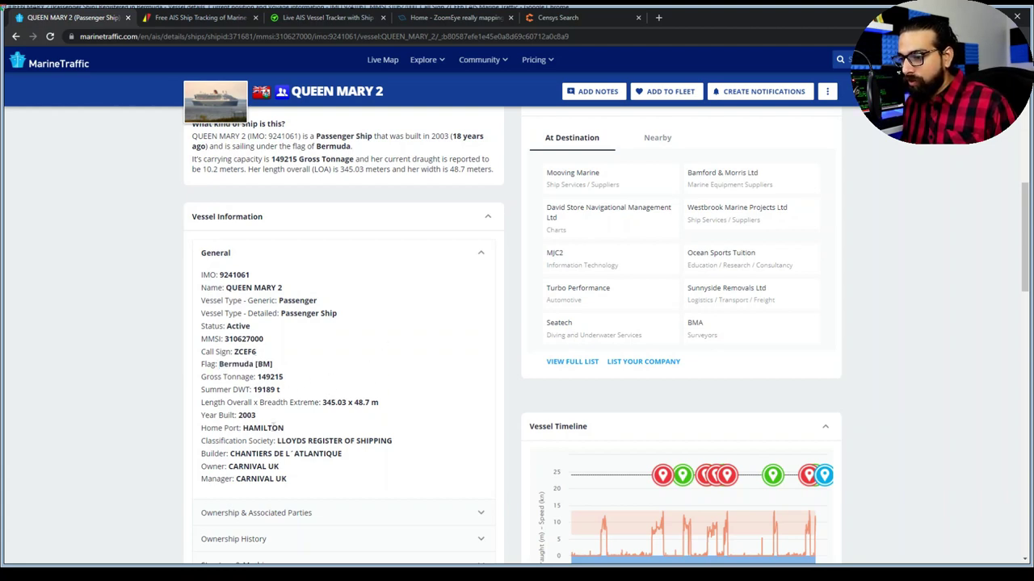
Step: Expand Ownership & Associated Parties and read through the owner, builder, classification society and insurer entries
scroll(386, 368, down, 2)
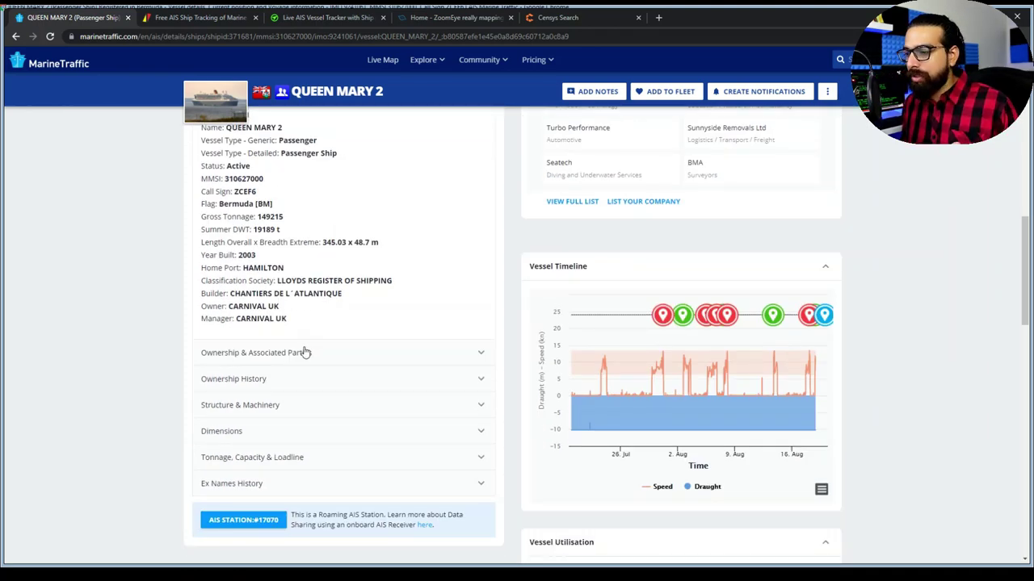
click(305, 352)
scroll(225, 245, up, 1)
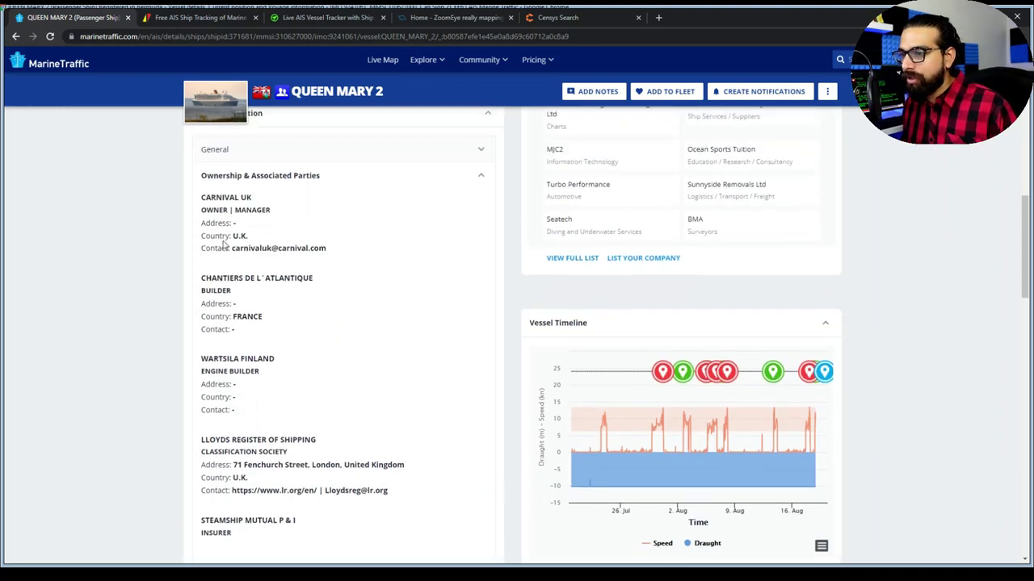
scroll(225, 244, up, 1)
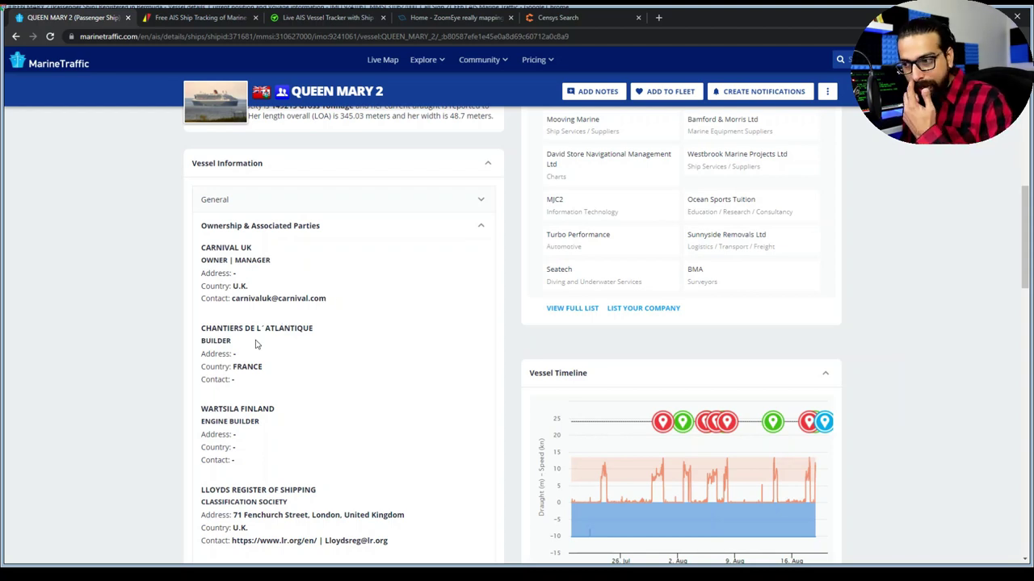
scroll(299, 355, down, 2)
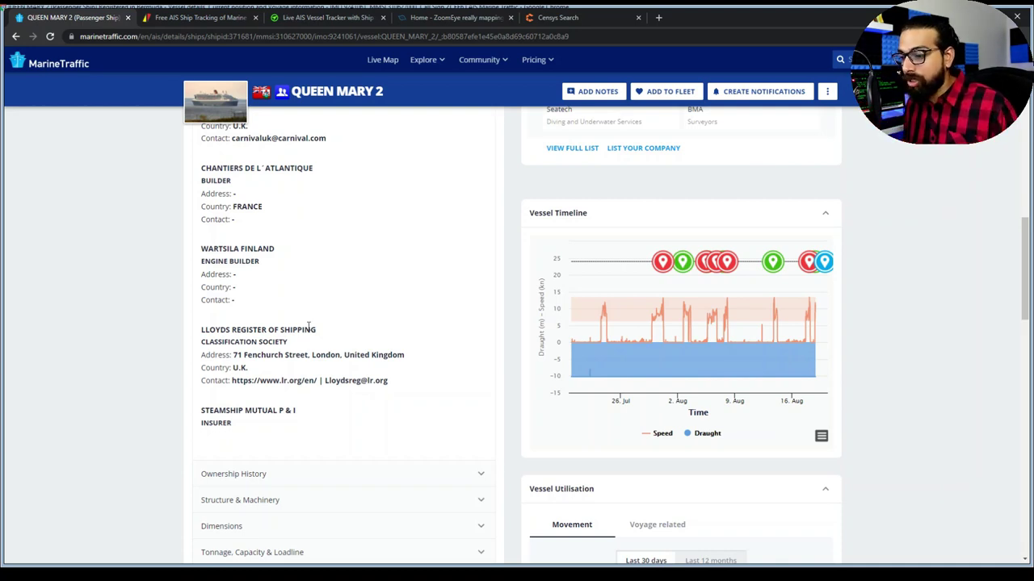
scroll(308, 326, down, 1)
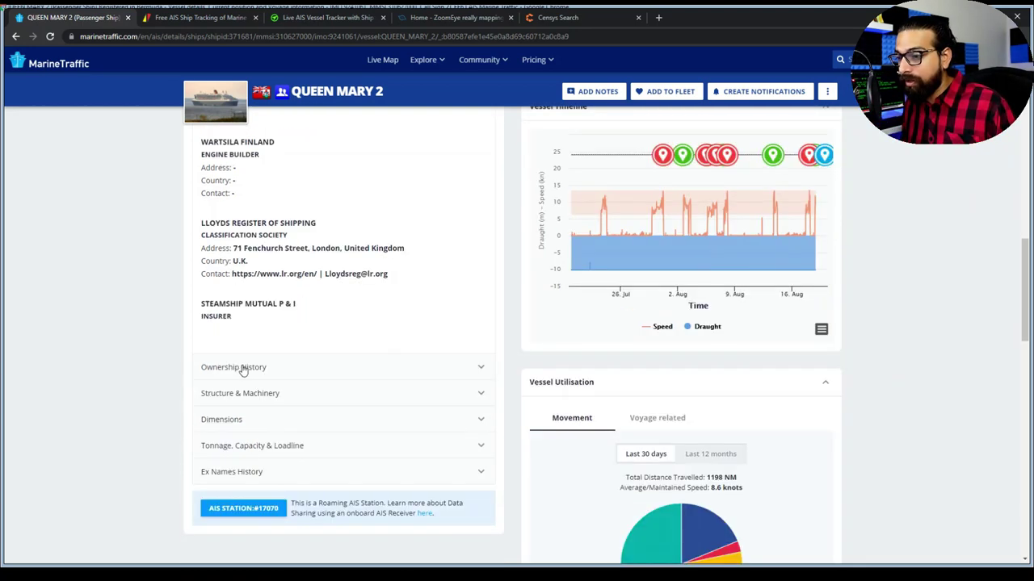
Step: Check the Ownership History of QUEEN MARY 2 and examine its Structure & Machinery details
click(316, 360)
scroll(320, 342, up, 4)
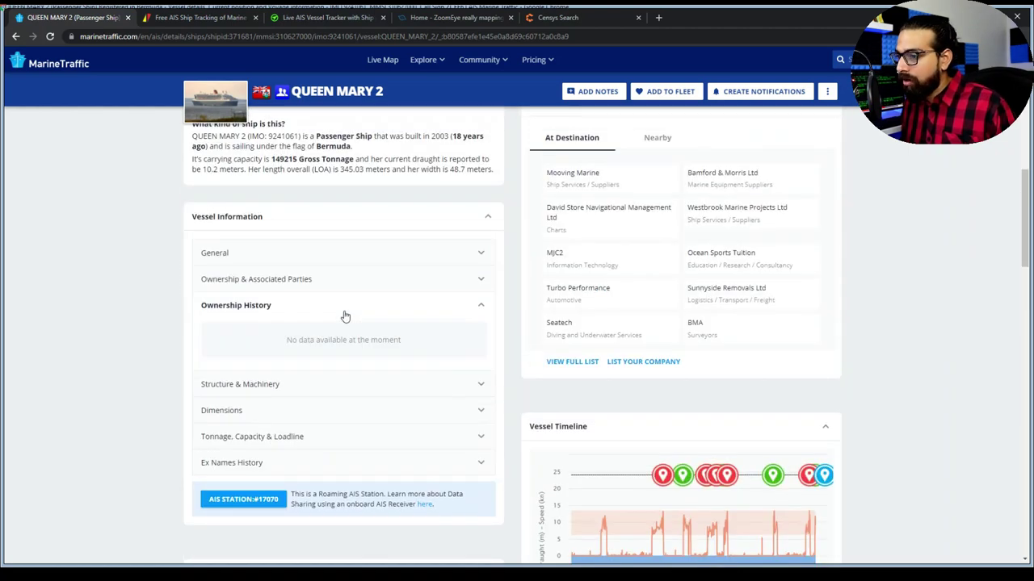
drag(303, 340, 356, 340)
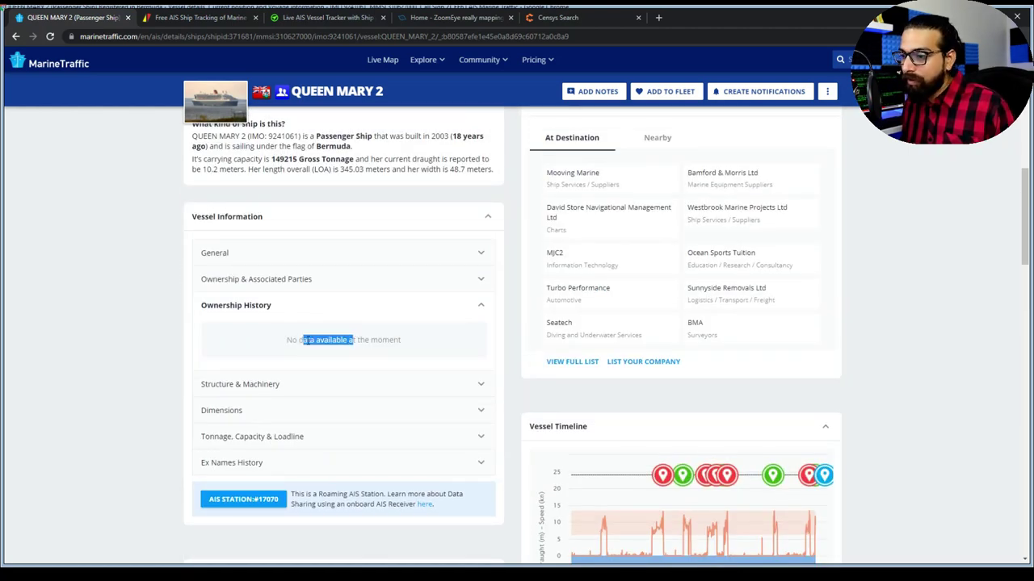
click(267, 386)
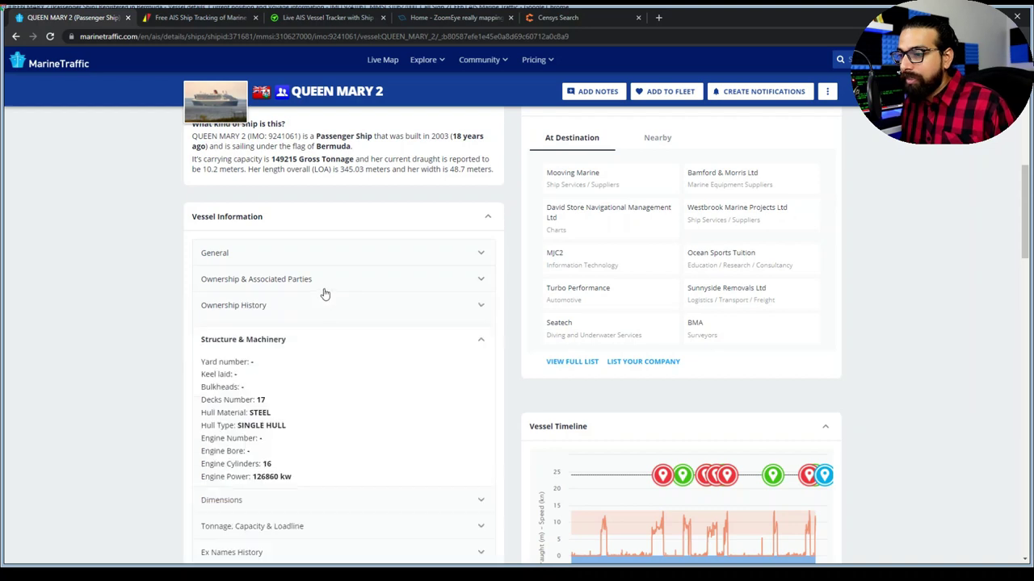
scroll(307, 321, down, 3)
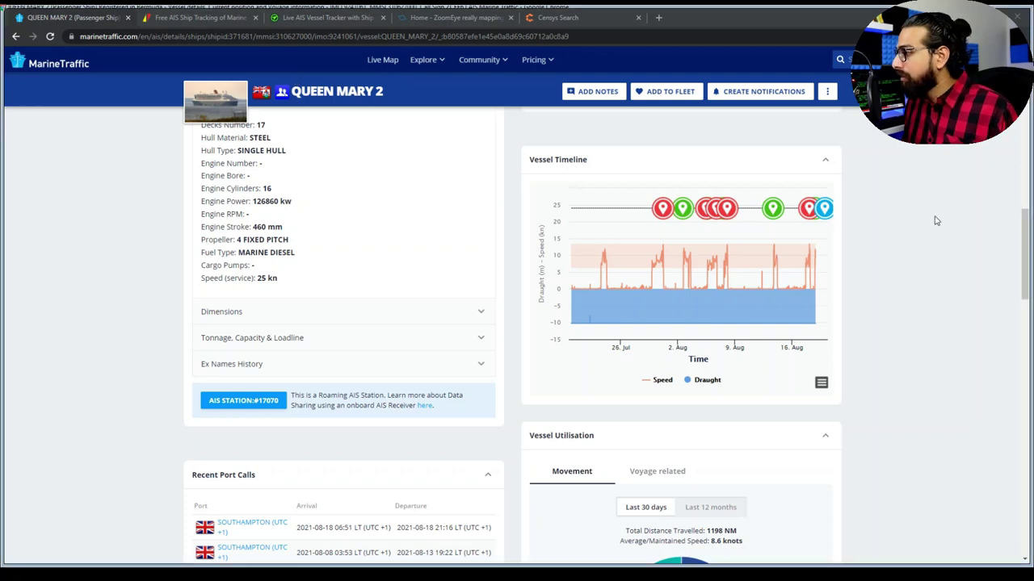
scroll(913, 219, up, 4)
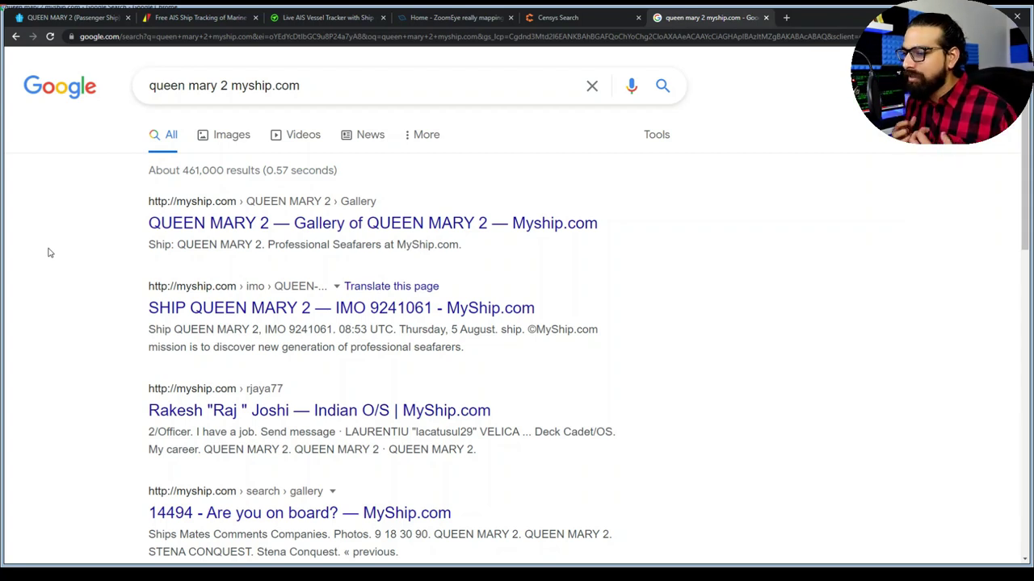
Step: Highlight the site name myship.com within the Google query "queen mary 2 myship.com"
double_click(233, 86)
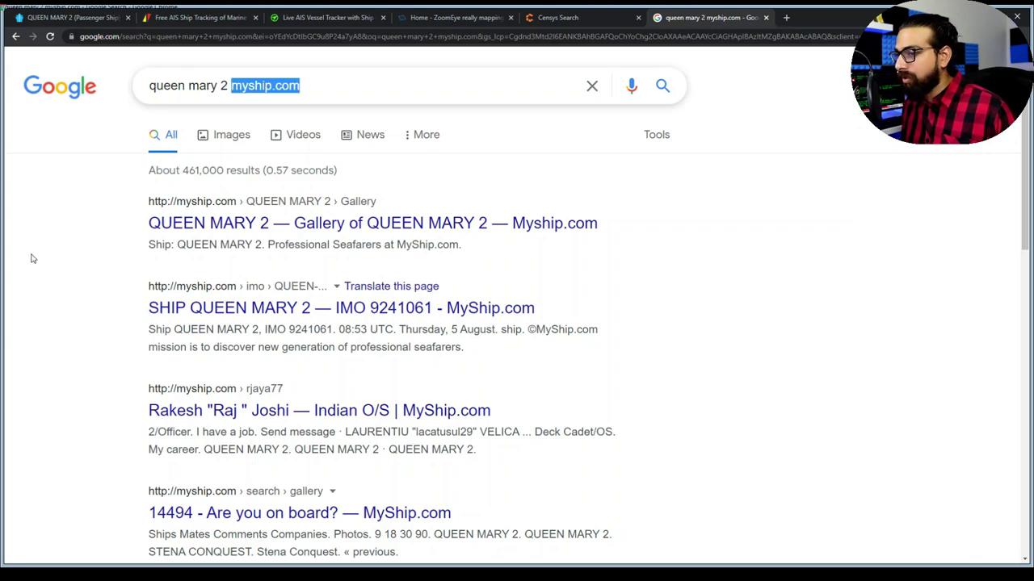
click(64, 250)
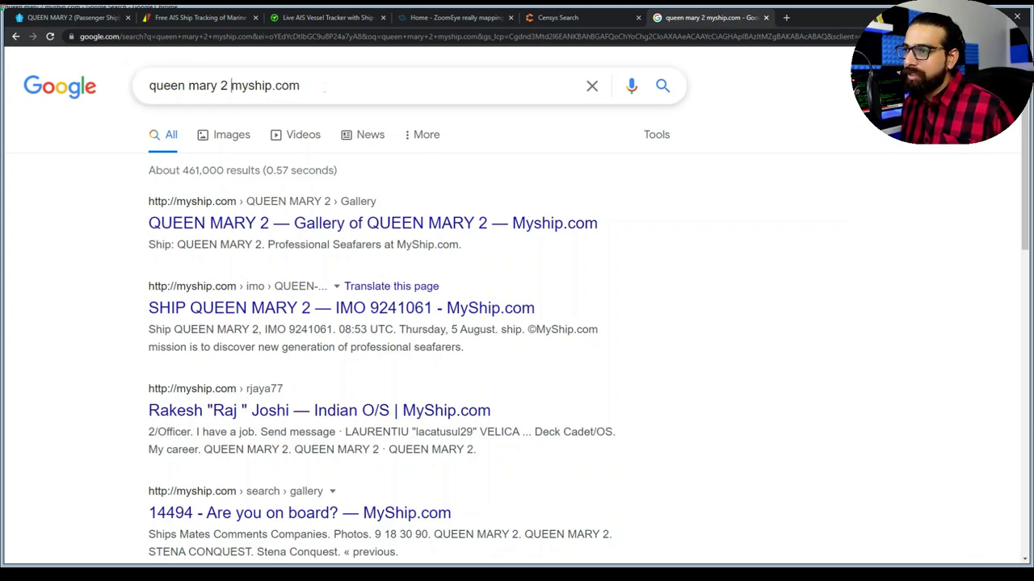
drag(231, 85, 324, 88)
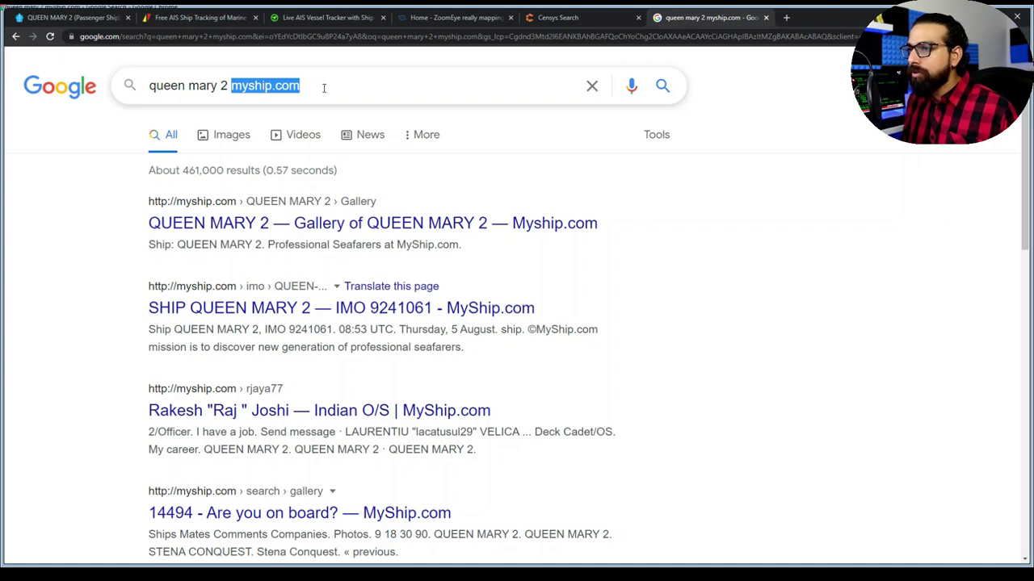
Step: Open the MyShip.com gallery result for QUEEN MARY 2 in a new tab and continue to the ship's main page
middle_click(418, 231)
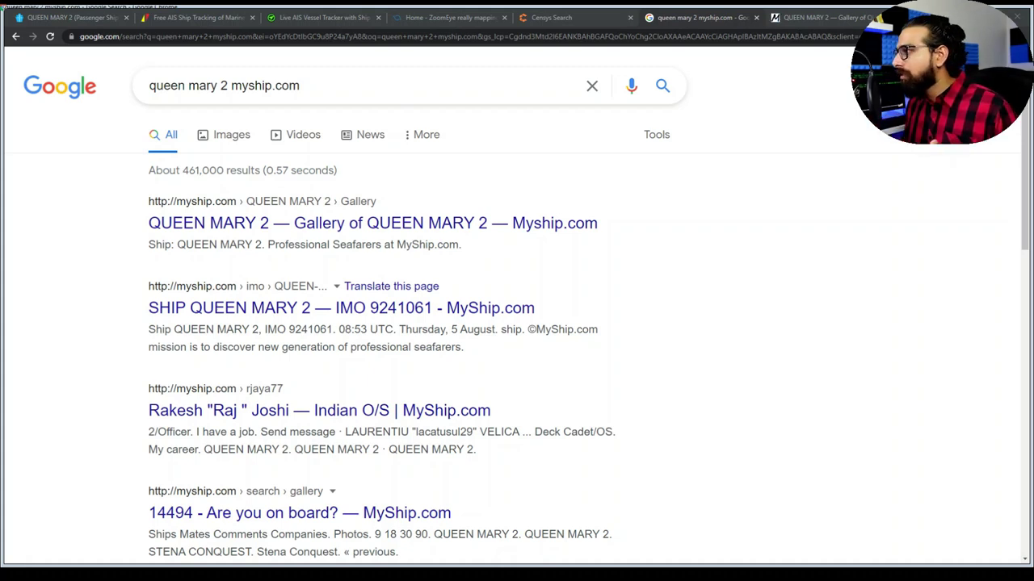
click(805, 14)
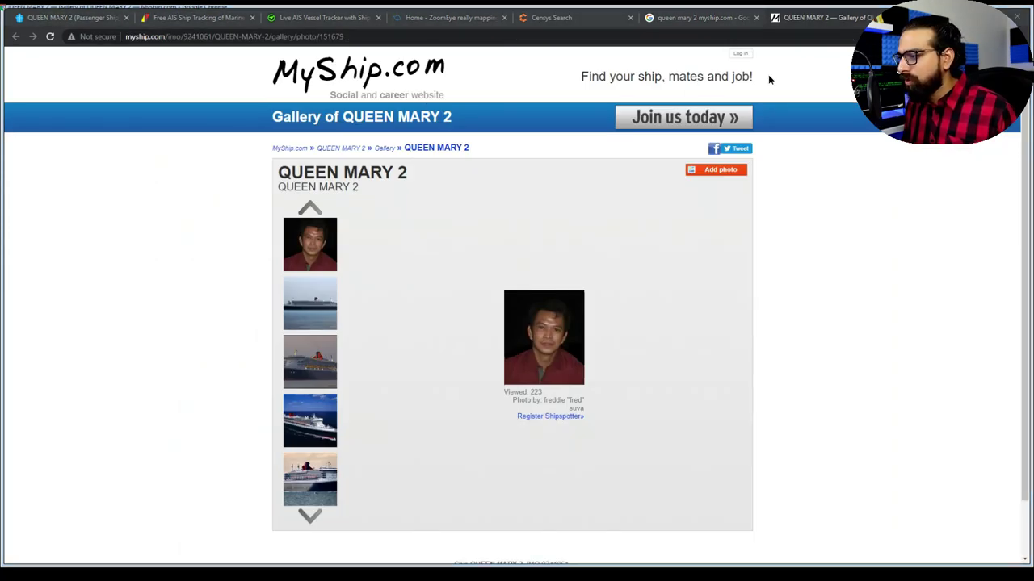
click(340, 150)
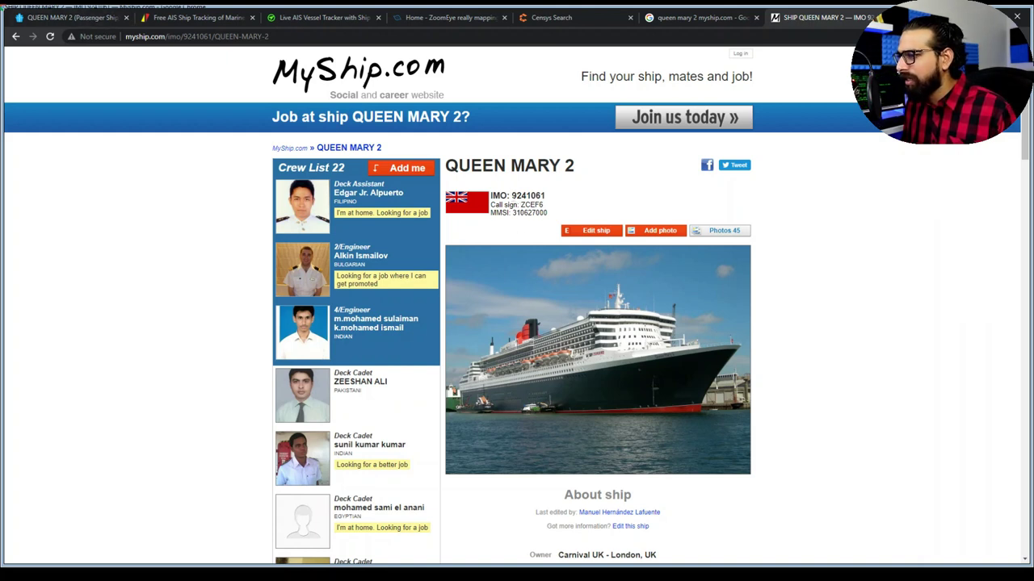
Step: Examine the QUEEN MARY 2 page on MyShip.com, covering the IMO number, crew list and ship specifications
drag(513, 198, 546, 195)
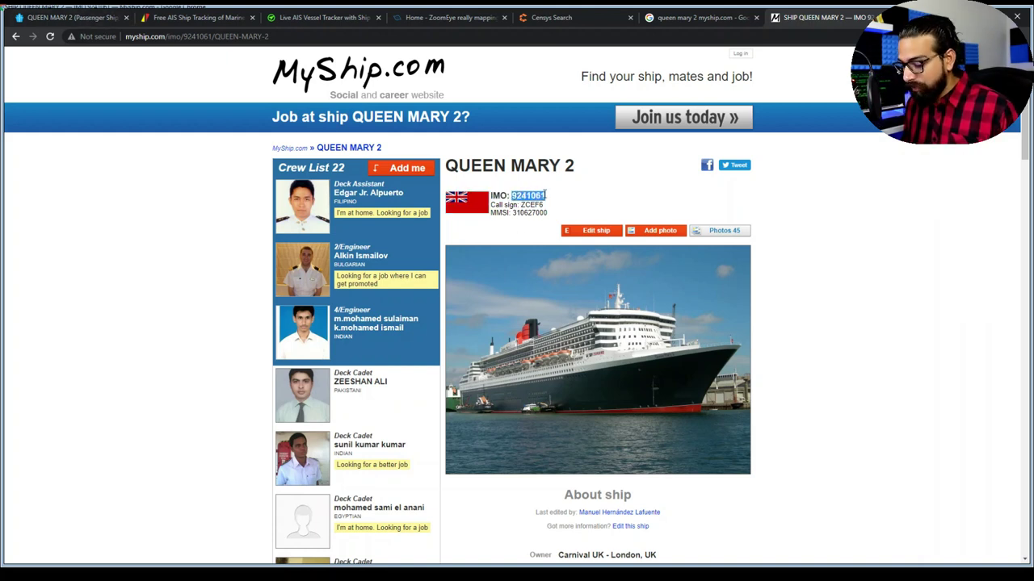
scroll(529, 323, down, 3)
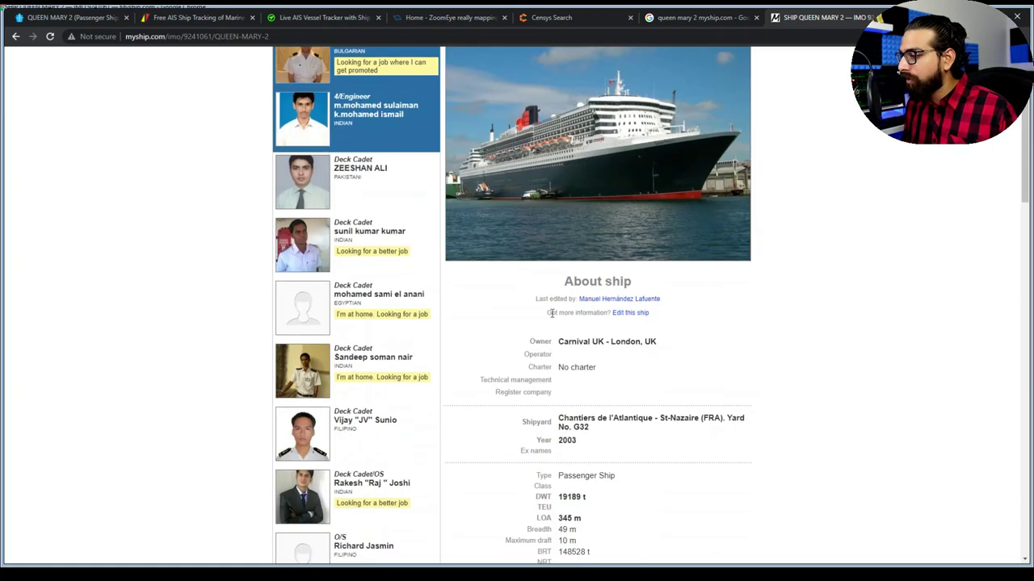
scroll(597, 340, down, 2)
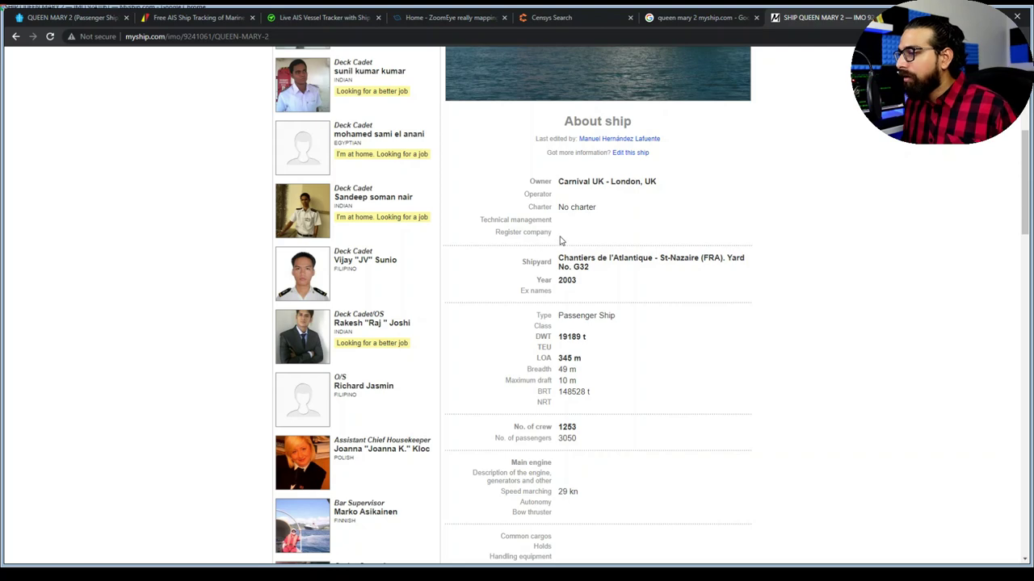
scroll(562, 242, down, 2)
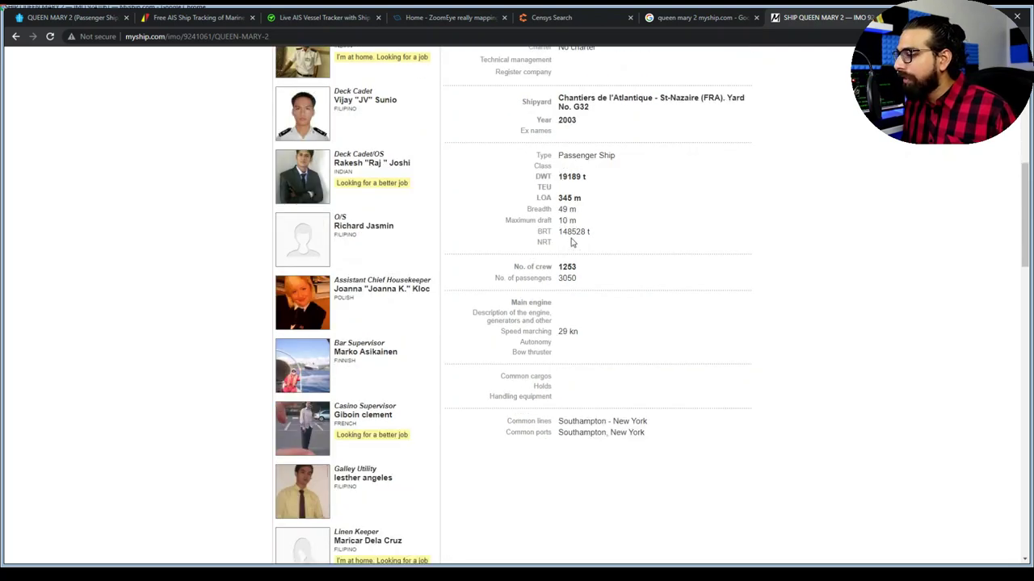
scroll(570, 239, down, 2)
scroll(570, 237, up, 1)
scroll(570, 239, up, 5)
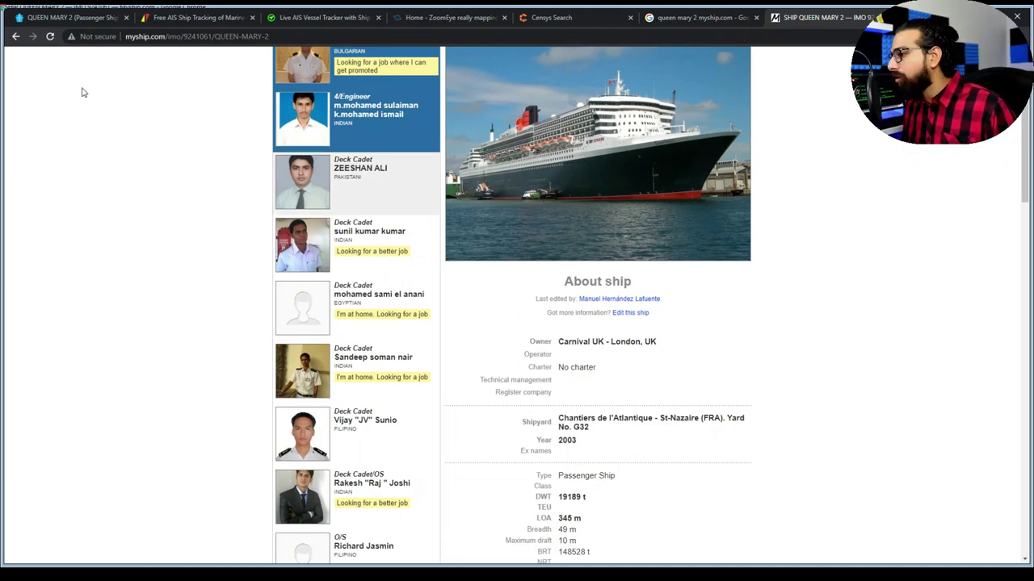
Step: Return to the QUEEN MARY 2 details page on MarineTraffic and view its voyage information
click(81, 12)
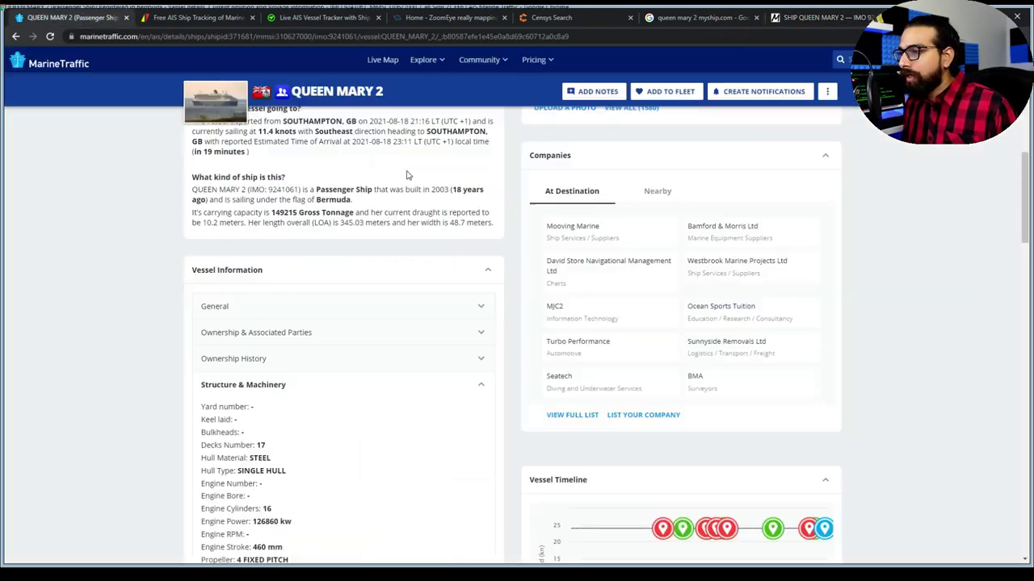
scroll(405, 203, up, 3)
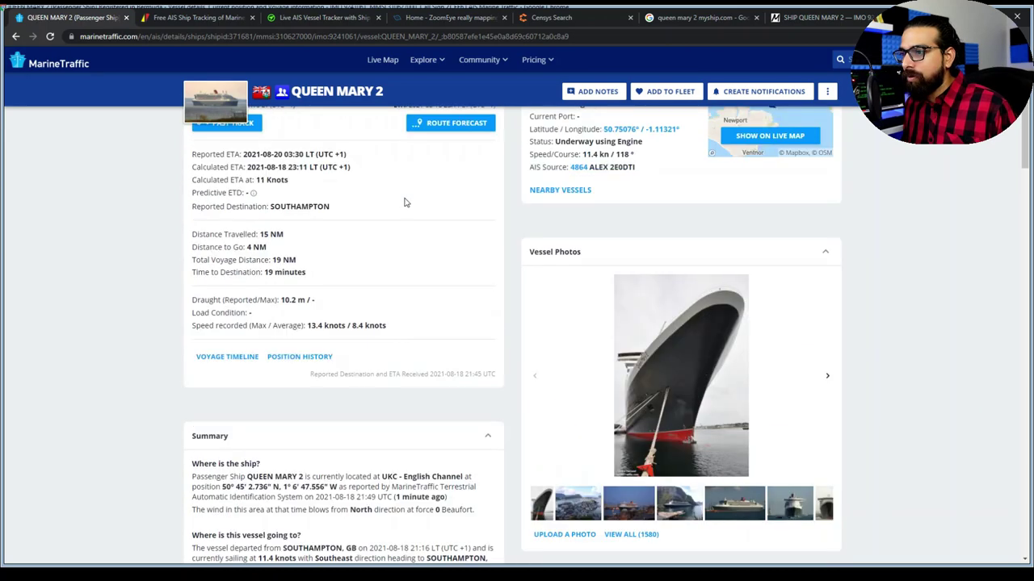
Step: Expand the General vessel information for QUEEN MARY 2 on MarineTraffic and highlight its IMO number
scroll(404, 204, down, 8)
scroll(293, 226, up, 2)
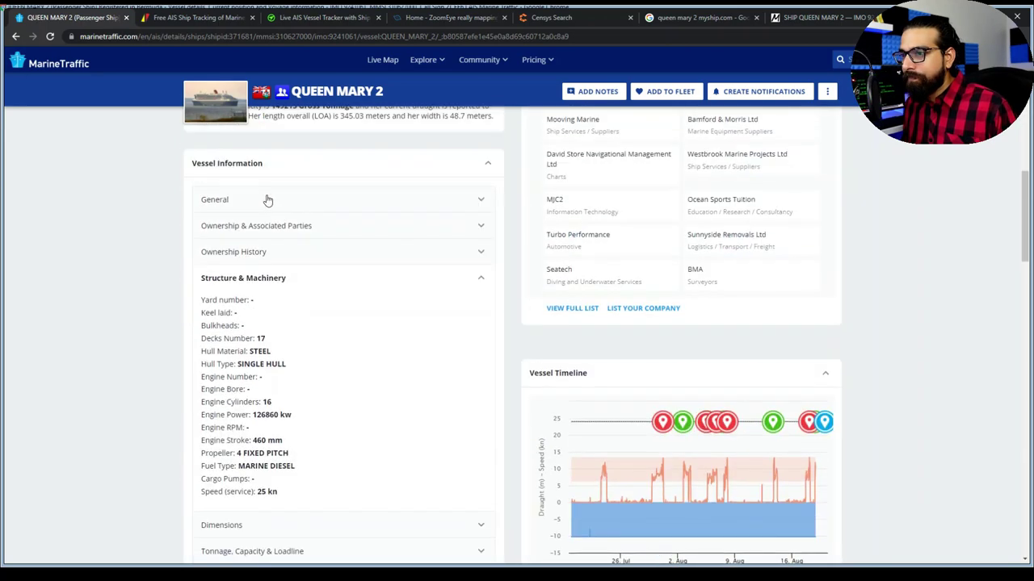
click(266, 200)
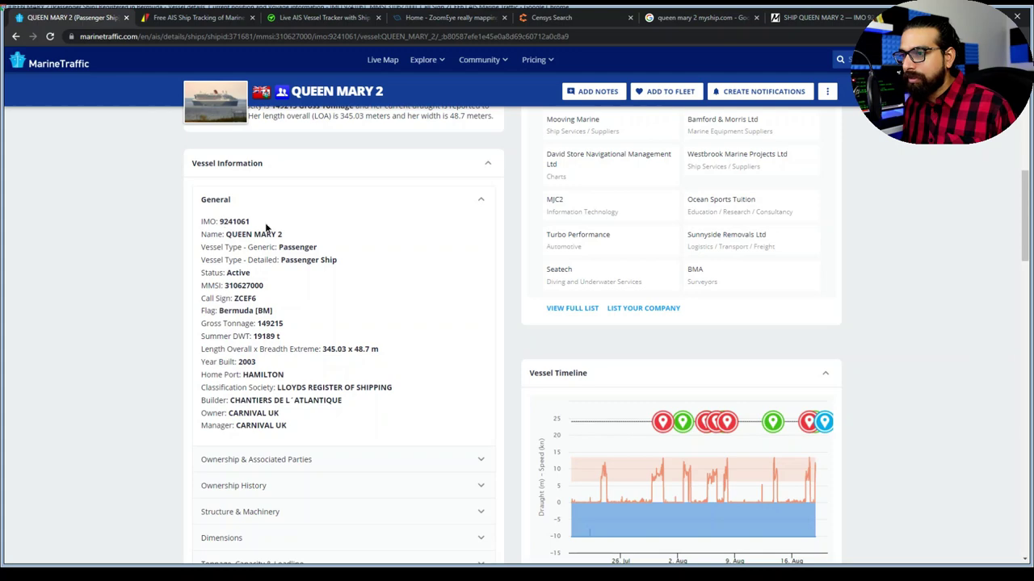
drag(267, 227, 219, 222)
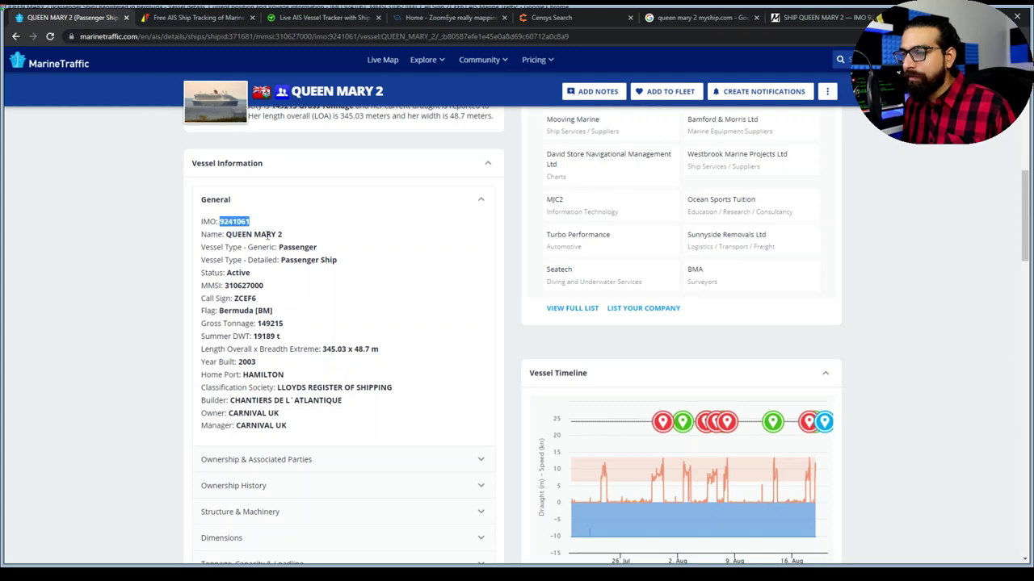
Step: Return to the QUEEN MARY 2 page on MyShip.com and check the IMO number in the ship's header
click(796, 12)
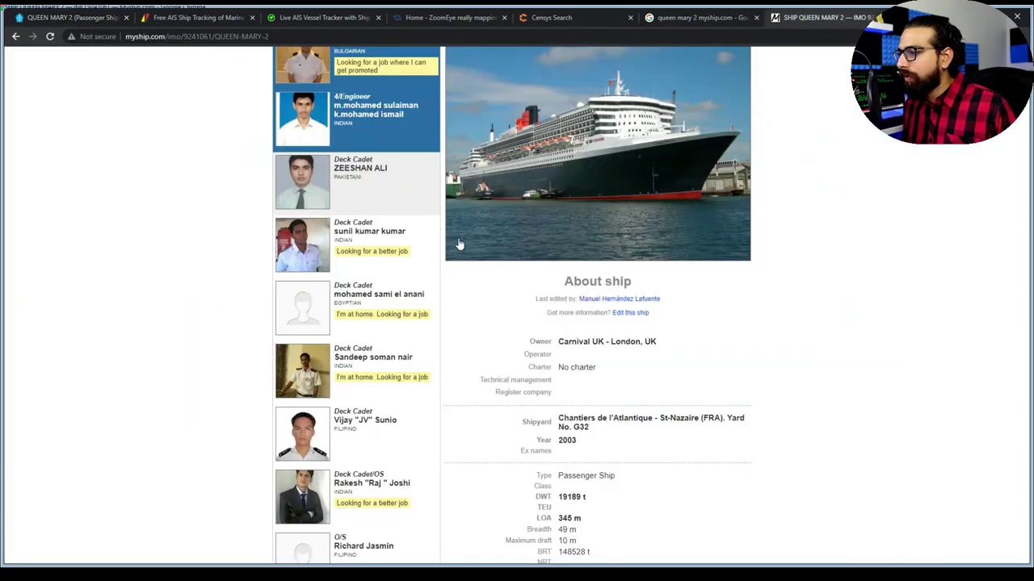
scroll(499, 244, up, 2)
scroll(501, 246, down, 3)
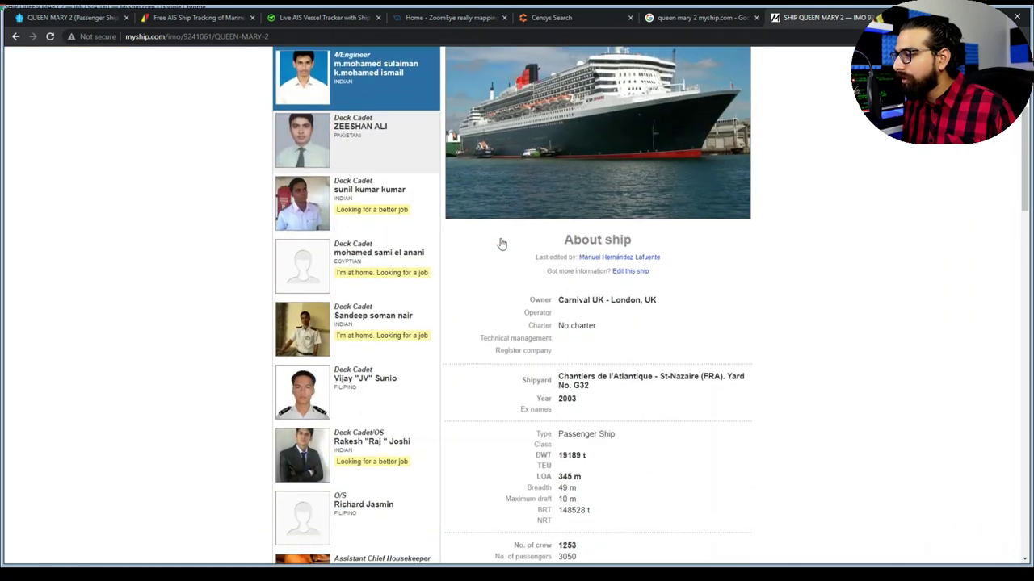
scroll(501, 242, up, 3)
click(525, 195)
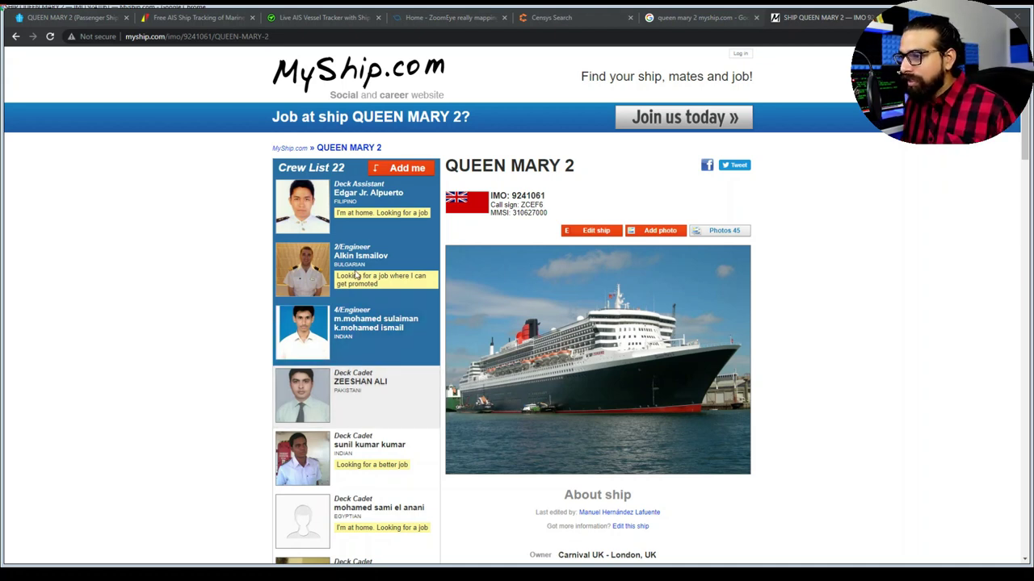
Step: Review the QUEEN MARY 2 crew list on MyShip.com, including ranks, nationalities and job-seeking status
scroll(365, 275, down, 2)
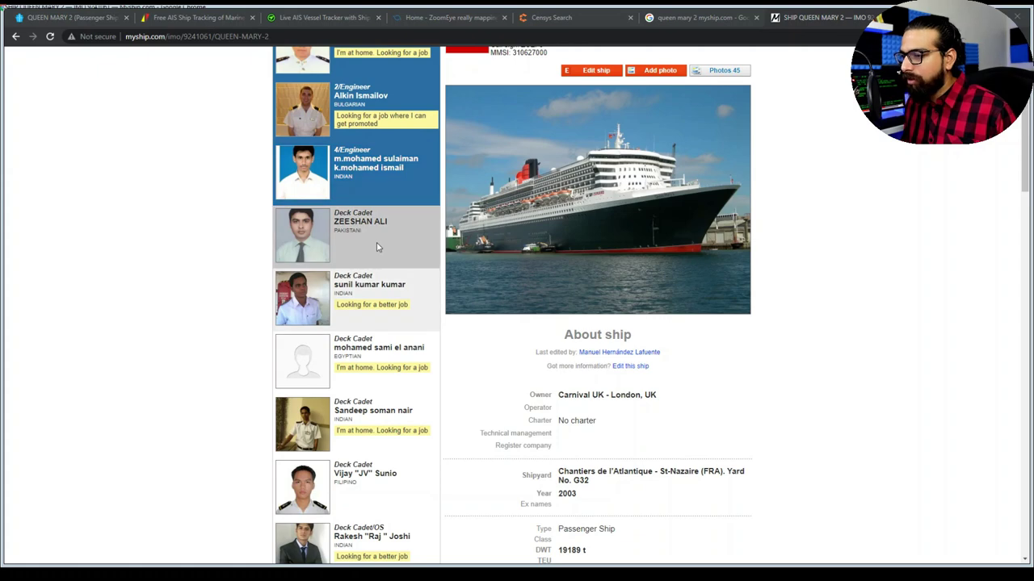
scroll(369, 364, down, 3)
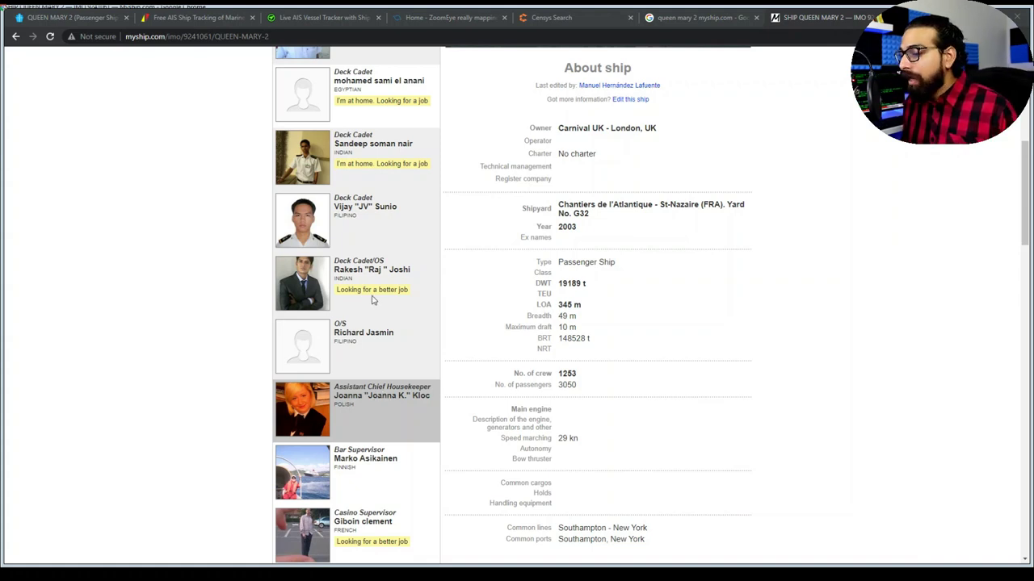
scroll(371, 299, down, 2)
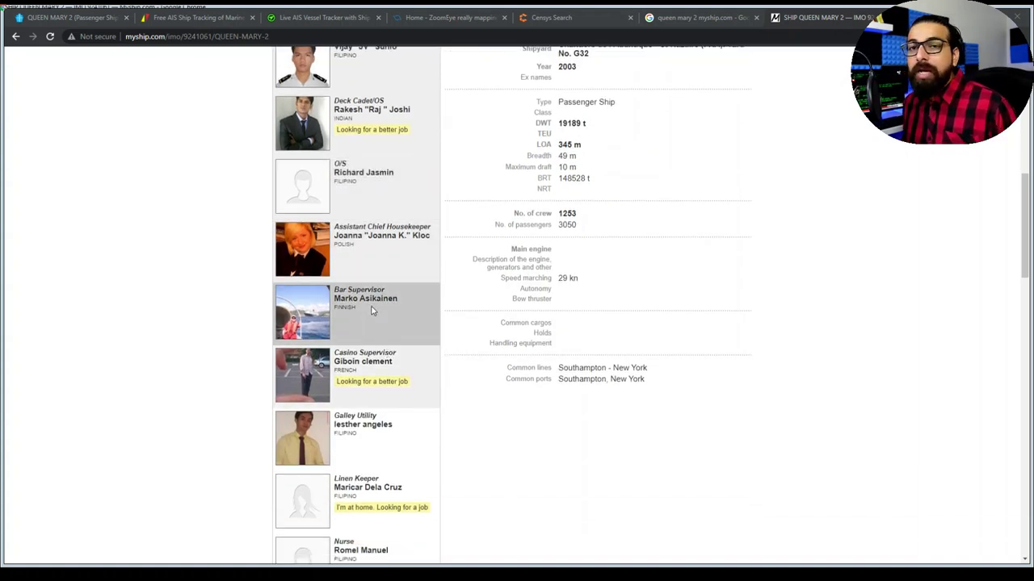
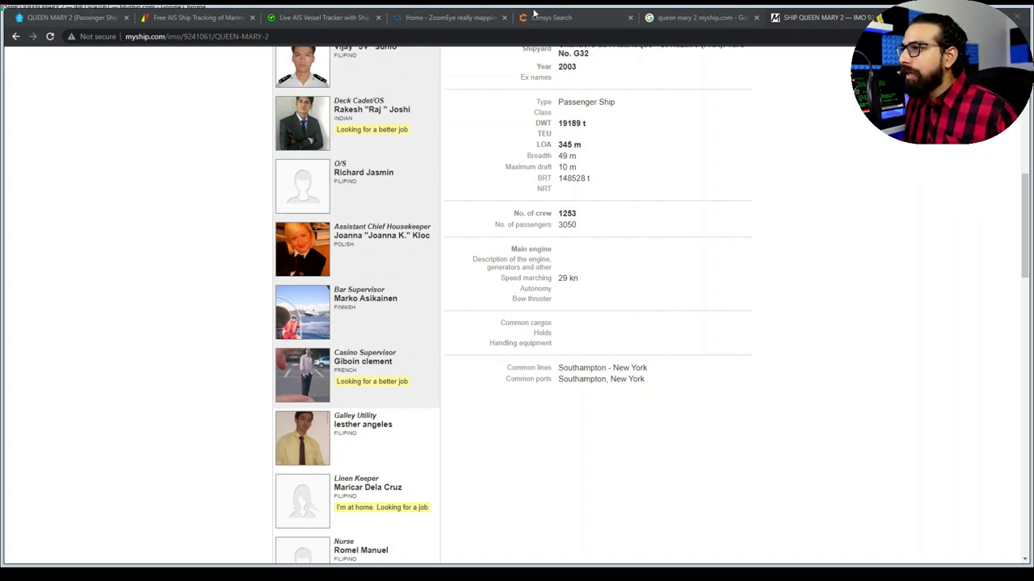
Step: Switch to ZoomEye and search for "cobham satcom"
click(472, 16)
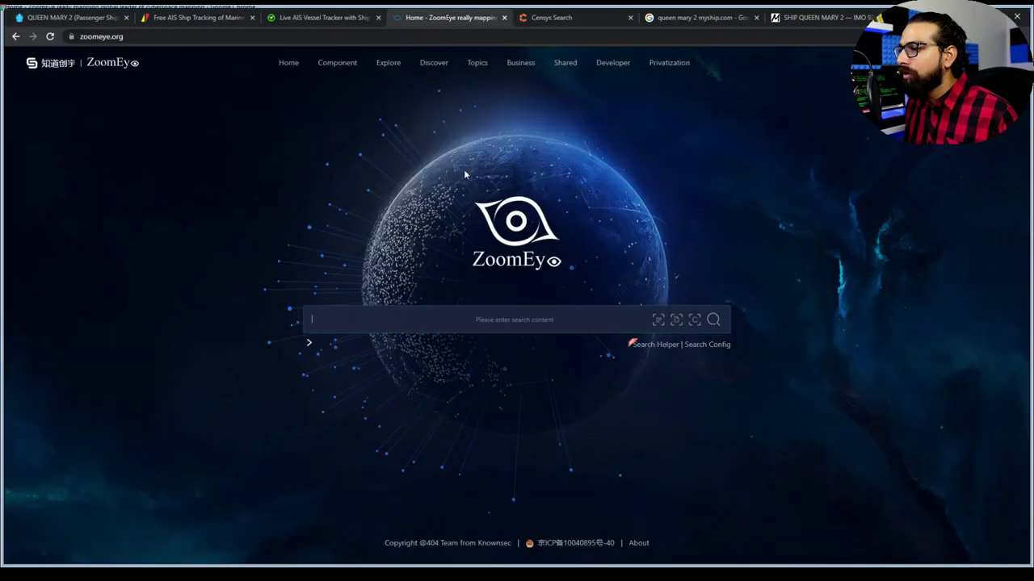
click(498, 319)
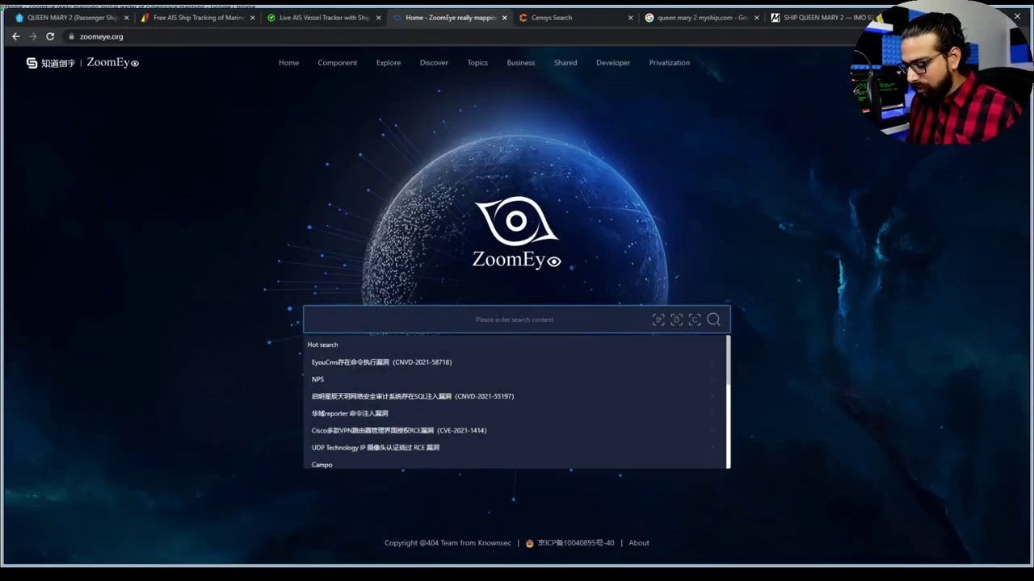
text(co)
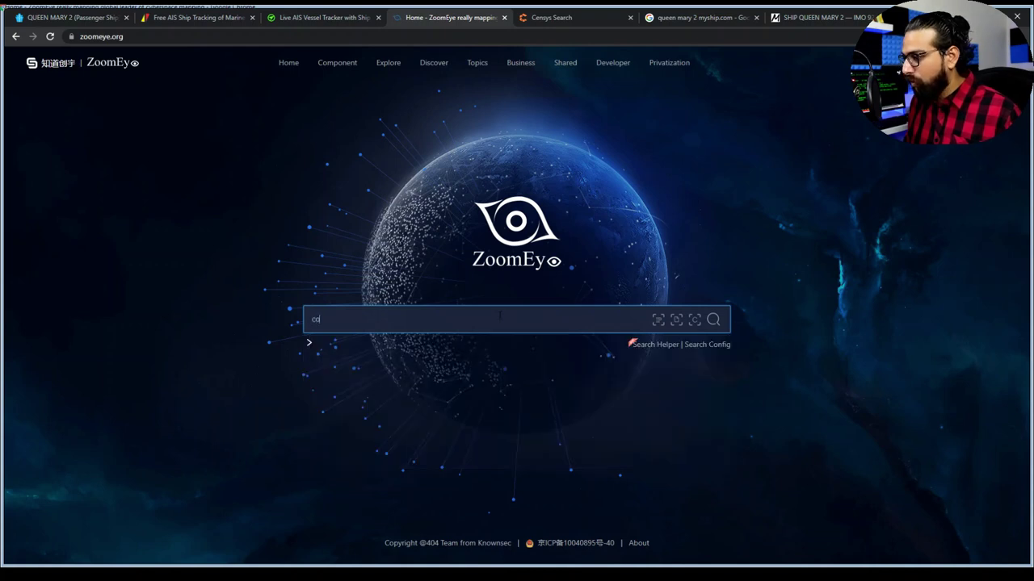
text(bham satcom)
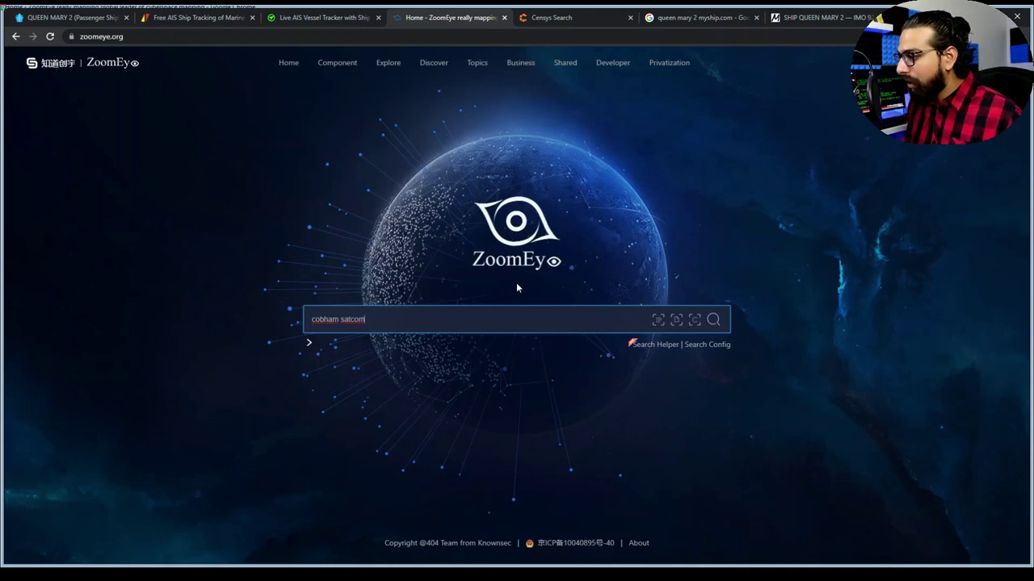
key(Return)
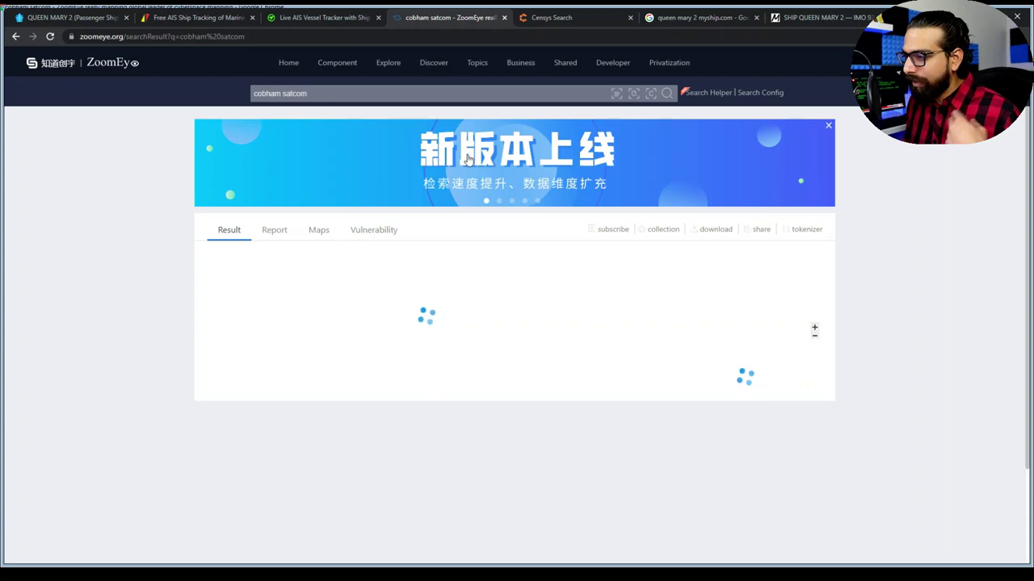
Step: Switch to Censys and search its hosts for "inmarsat"
key(ctrl+Tab)
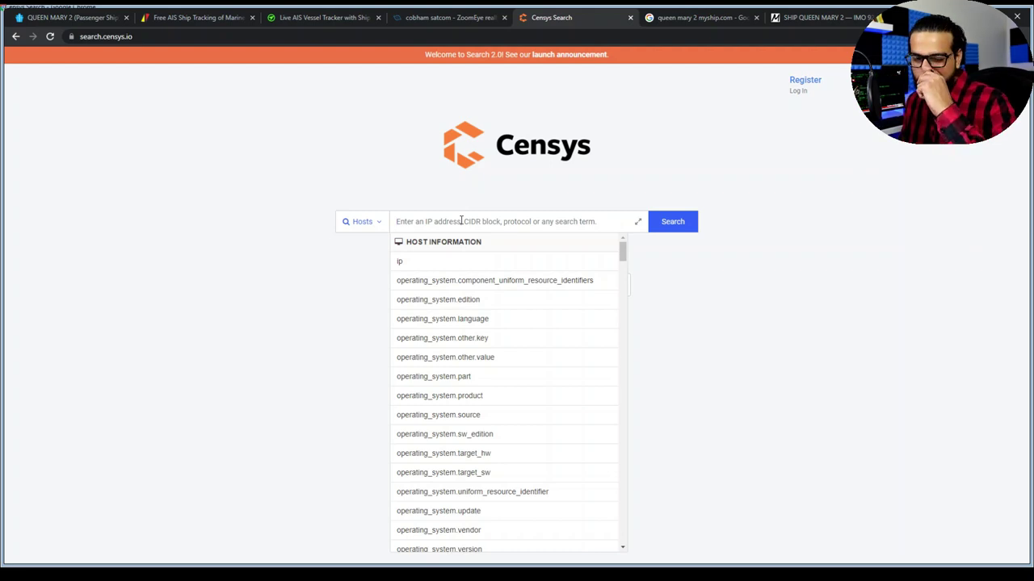
text(inmar)
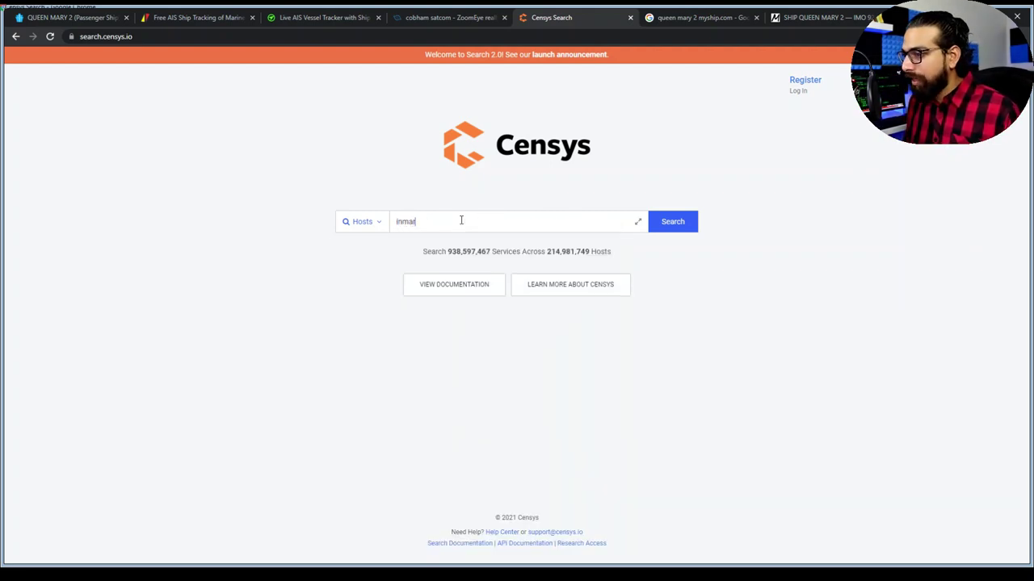
text(sat)
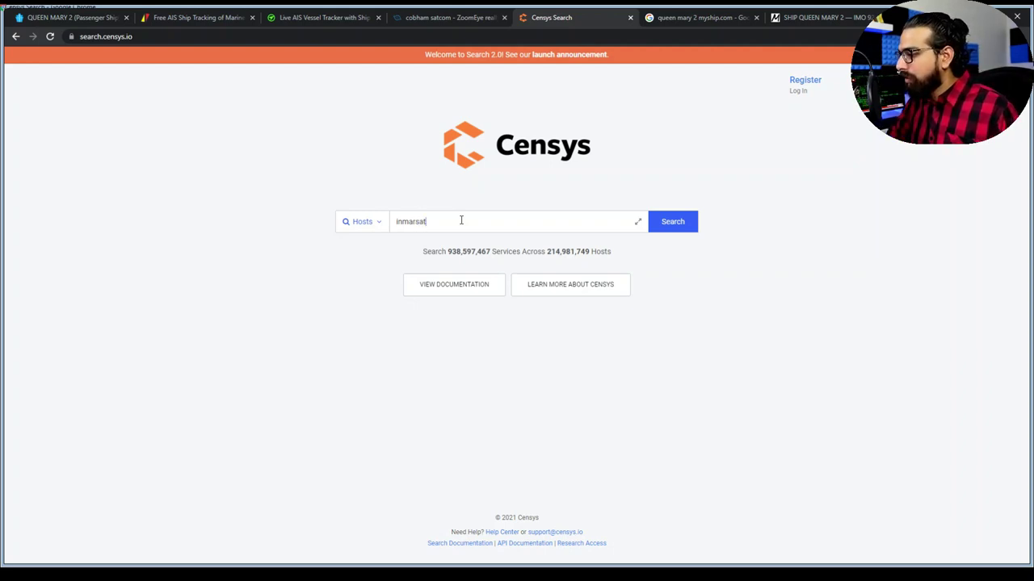
key(Return)
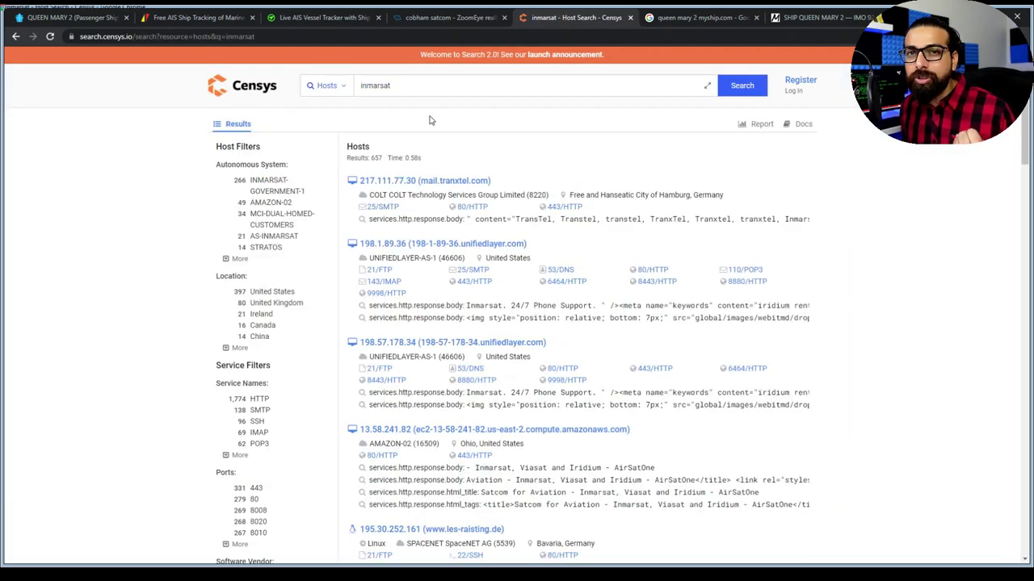
Step: Examine the "cobham satcom" results on ZoomEye, covering the listed hosts, banners and the country and web server breakdowns
key(ctrl+shift+Tab)
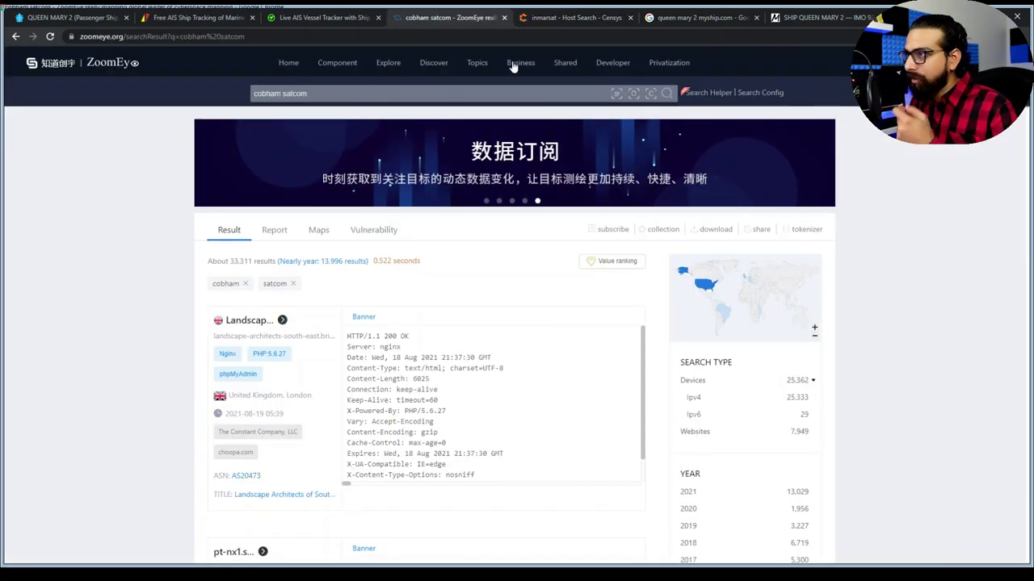
key(ctrl+Tab)
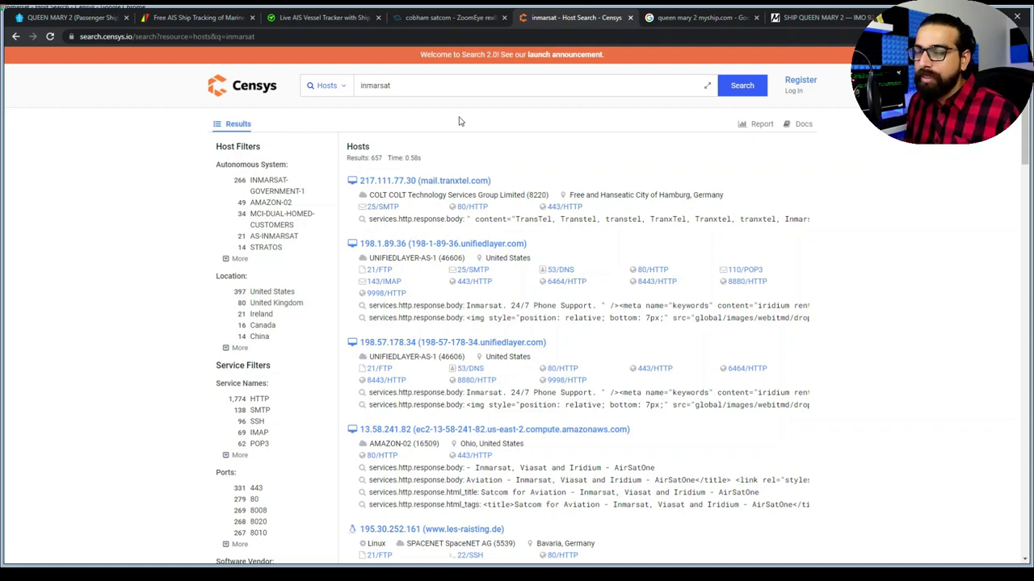
click(431, 14)
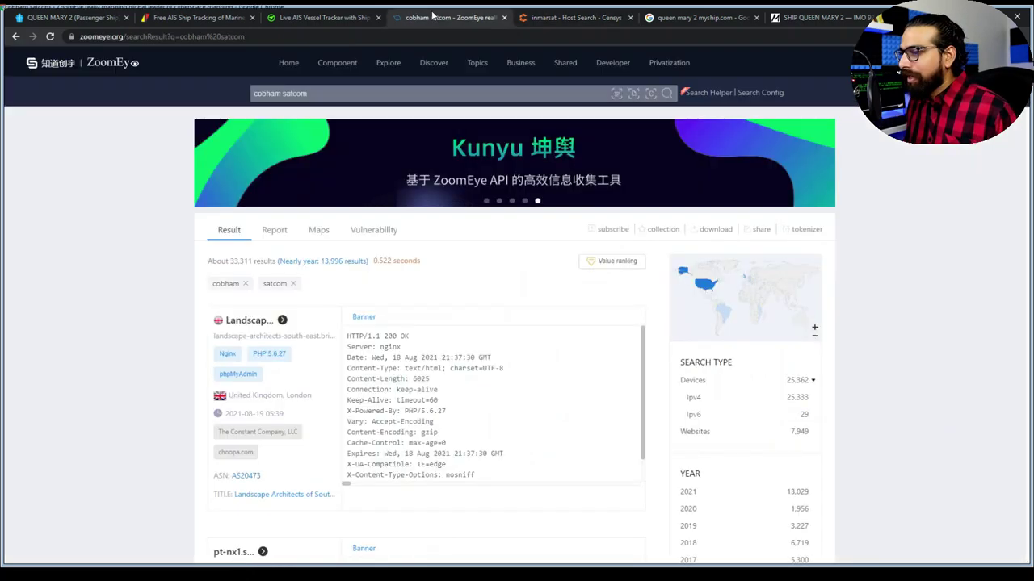
scroll(138, 254, down, 2)
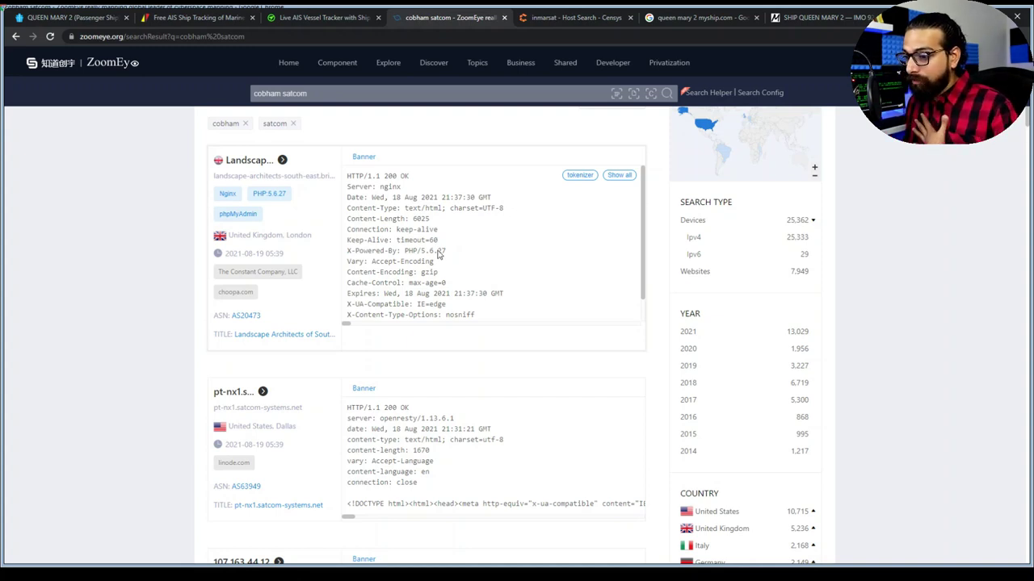
scroll(173, 256, down, 2)
scroll(167, 250, down, 2)
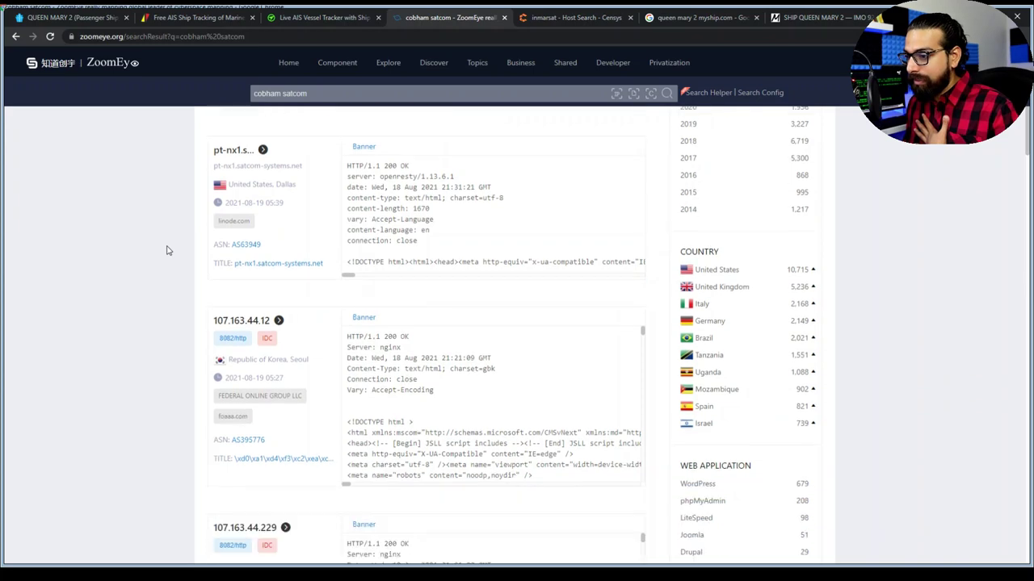
scroll(167, 251, down, 2)
scroll(166, 250, down, 2)
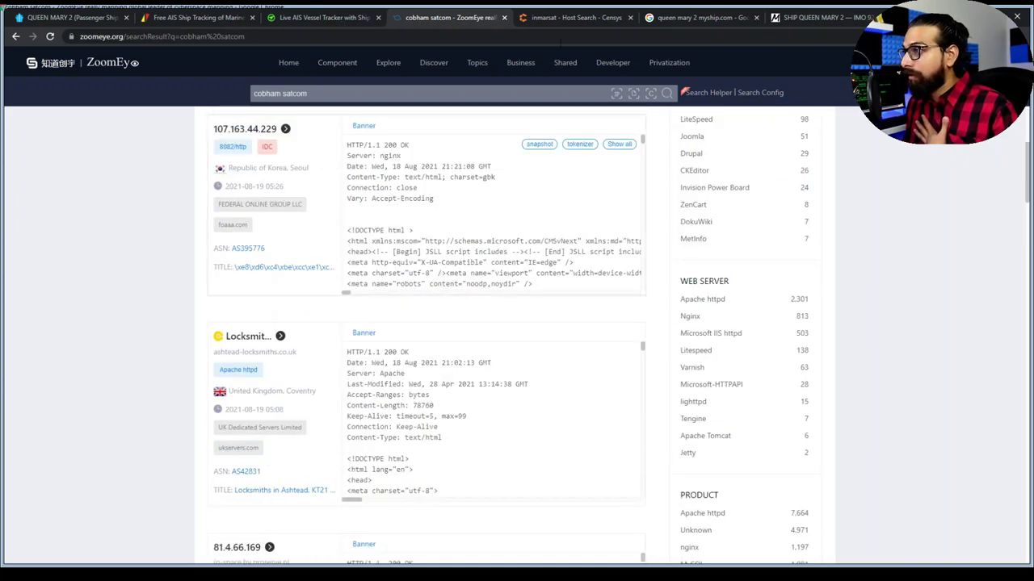
Step: Return to Censys and search its hosts for "commbox"
click(569, 17)
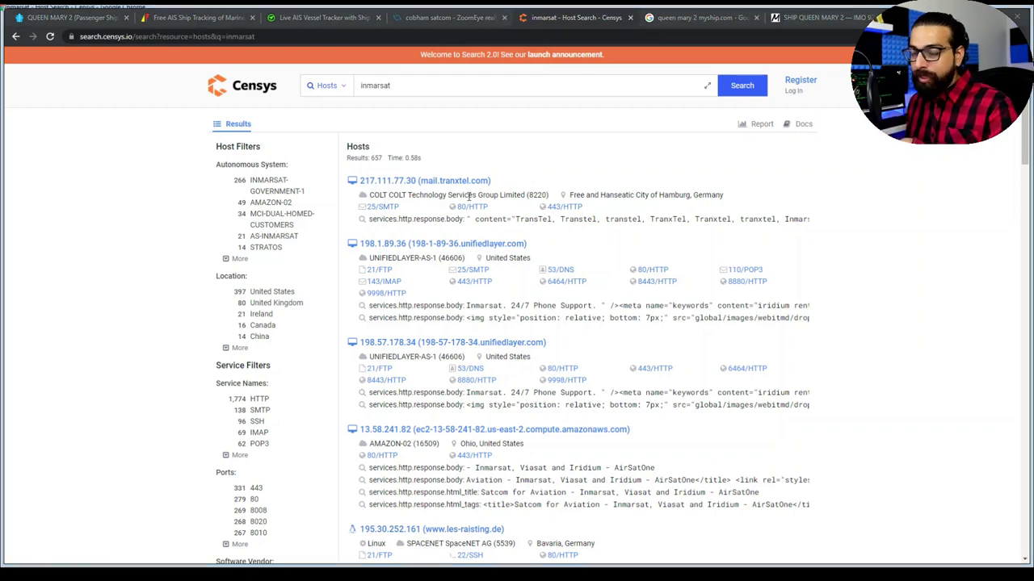
triple_click(446, 89)
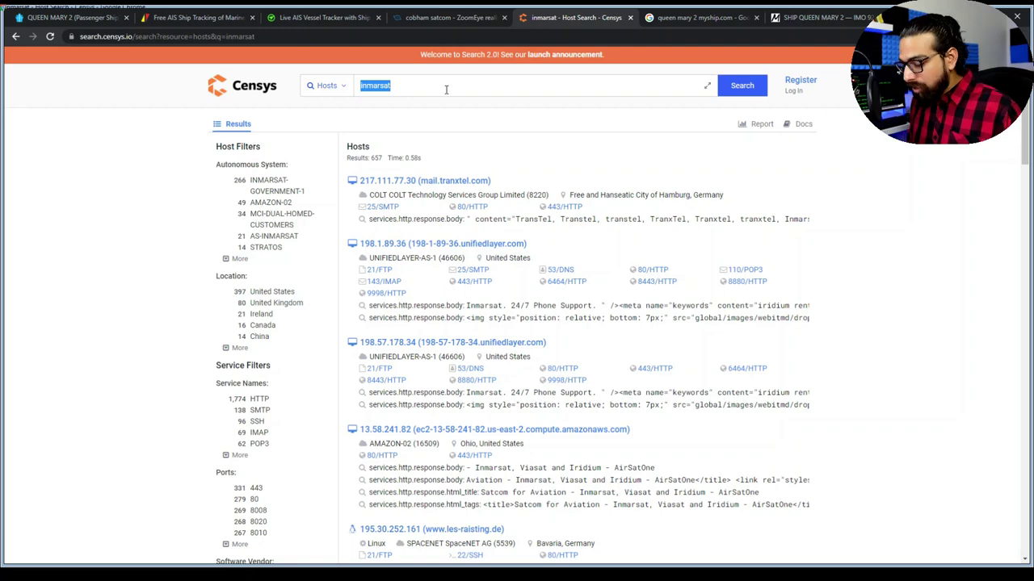
text(commbox)
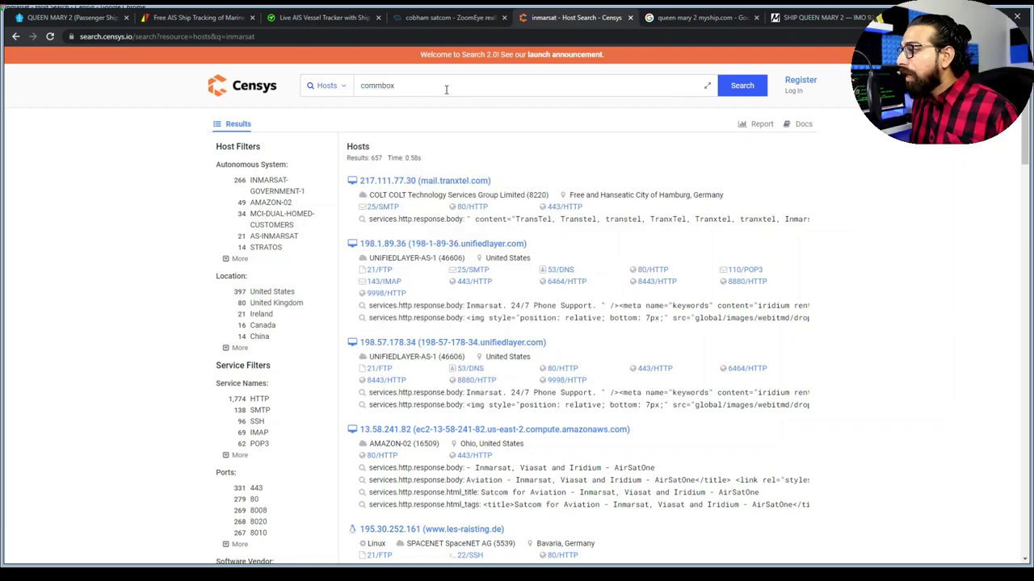
key(Return)
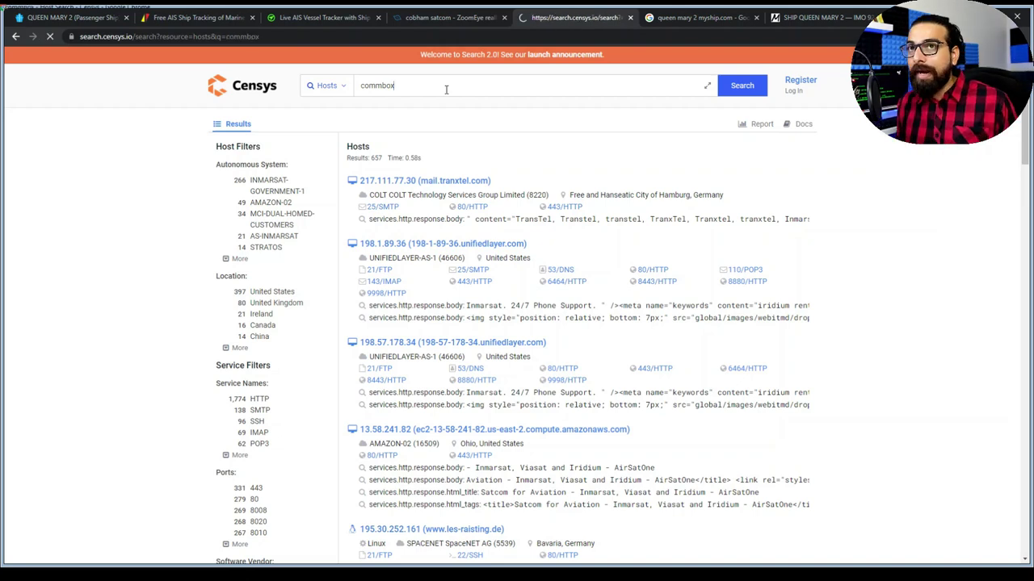
Step: Run the same "commbox" search on ZoomEye
key(ctrl+a)
key(ctrl+shift+Tab)
click(418, 93)
key(ctrl+a)
text(commbox)
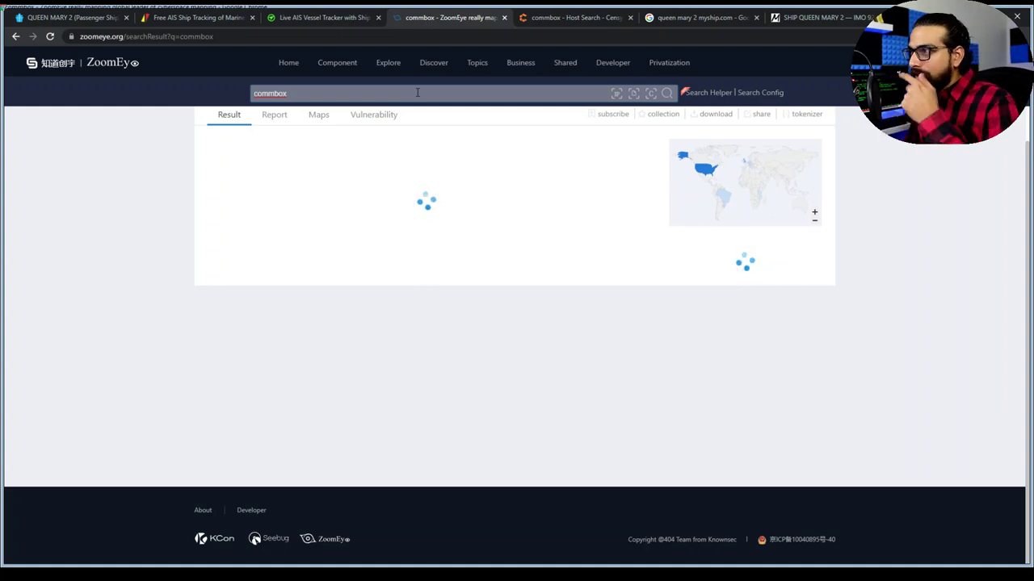
Step: Open the Censys host result 64.129.39.98 in a new tab and return to the ZoomEye "commbox" results
click(599, 15)
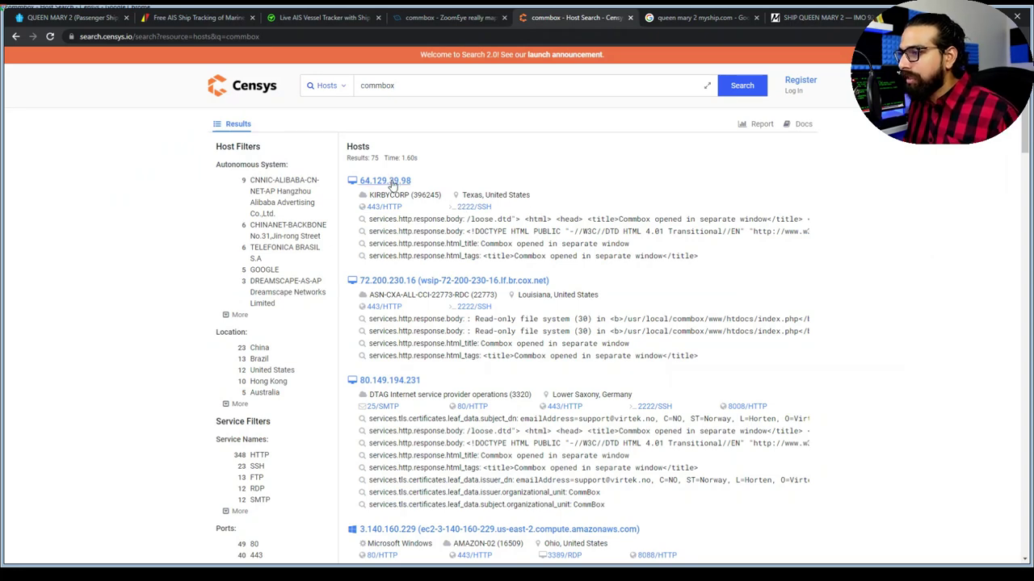
click(441, 13)
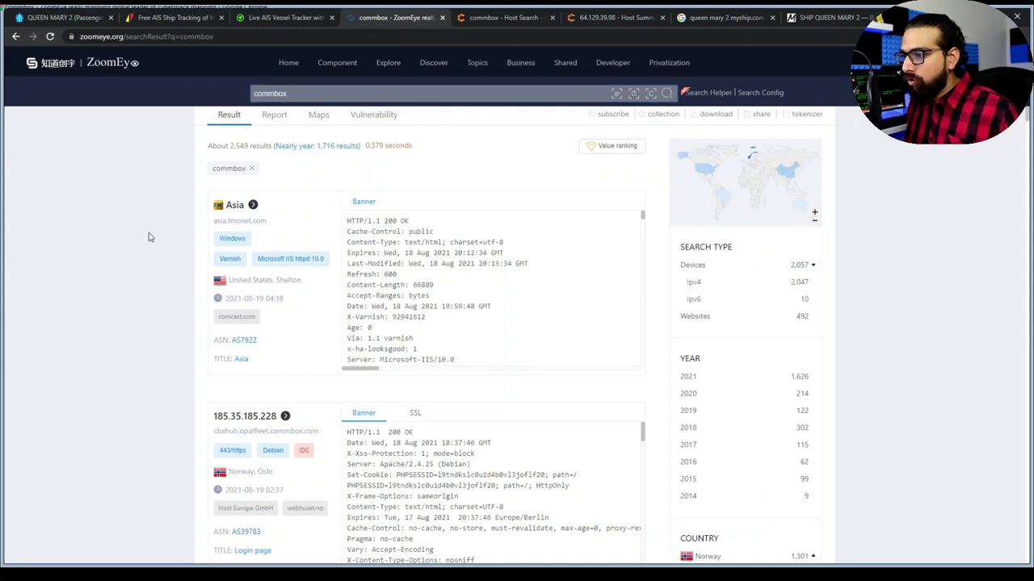
Step: Open the ZoomEye details of host 185.35.185.228 in a new tab and view its basic information and open ports and services
scroll(150, 235, down, 2)
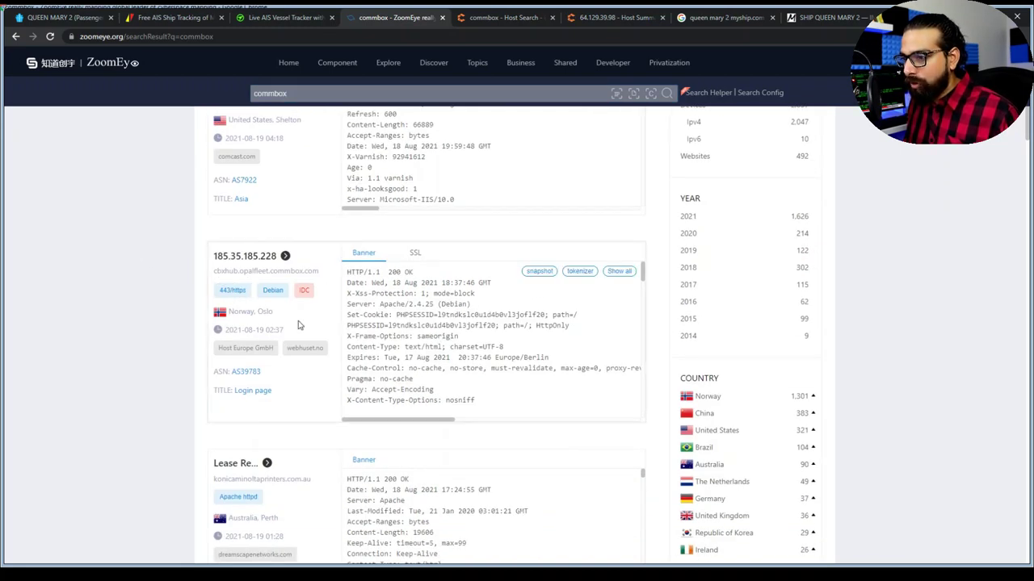
click(257, 256)
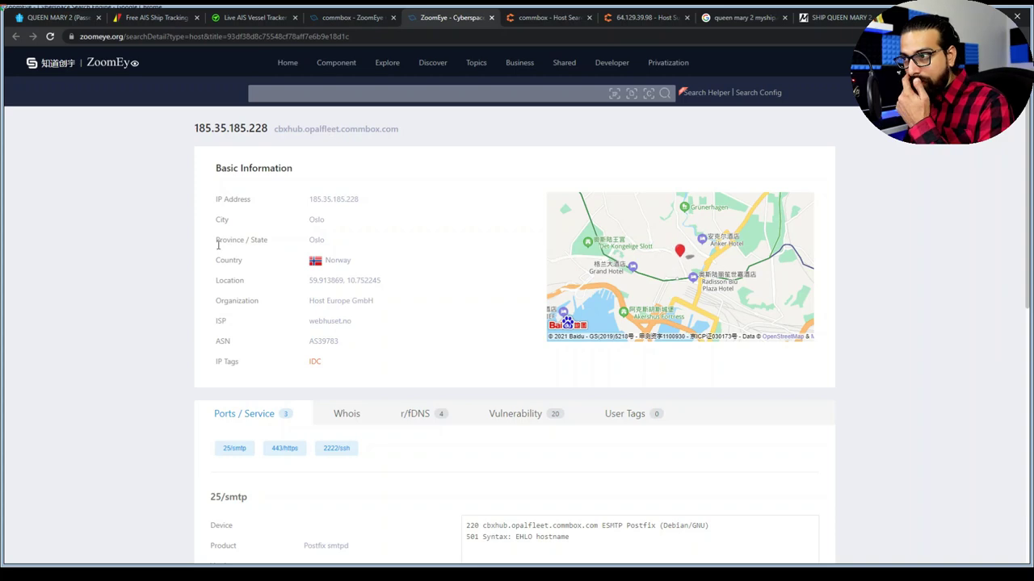
scroll(28, 242, down, 2)
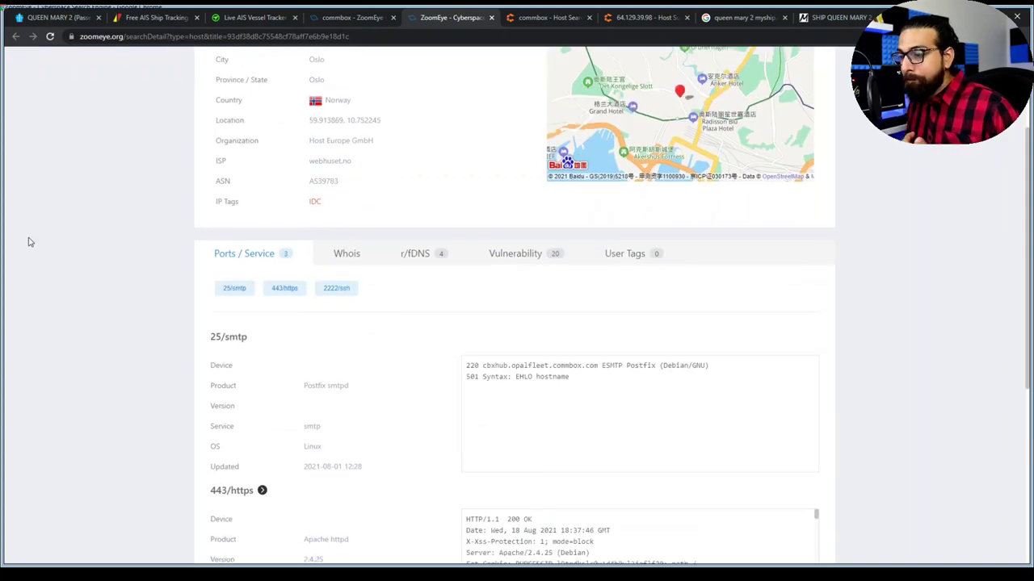
Step: Examine the 25/smtp, 443/https and 2222/ssh service details and banners of host 185.35.185.228
scroll(29, 241, down, 3)
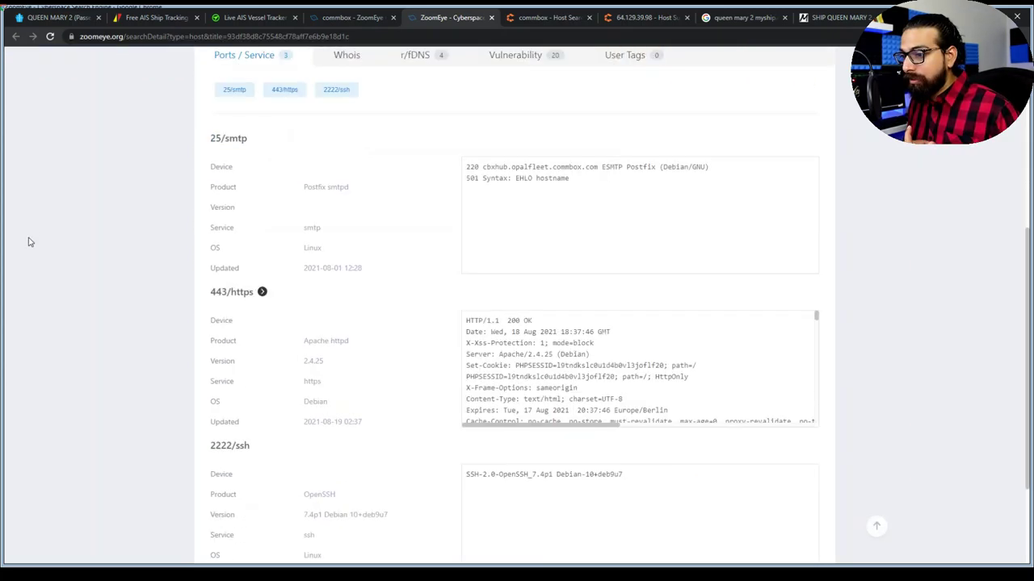
scroll(29, 242, down, 1)
scroll(28, 241, up, 3)
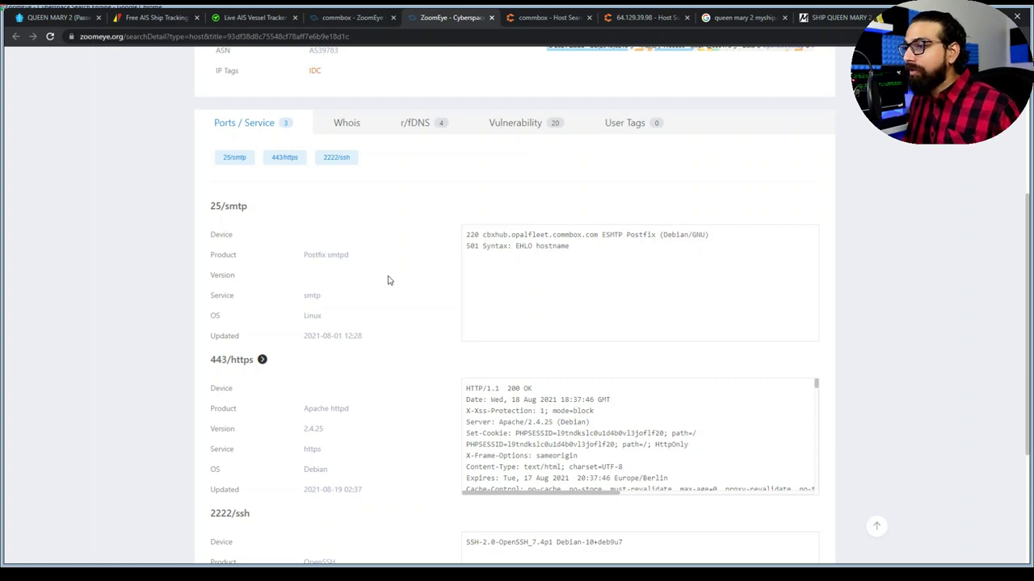
scroll(387, 280, up, 4)
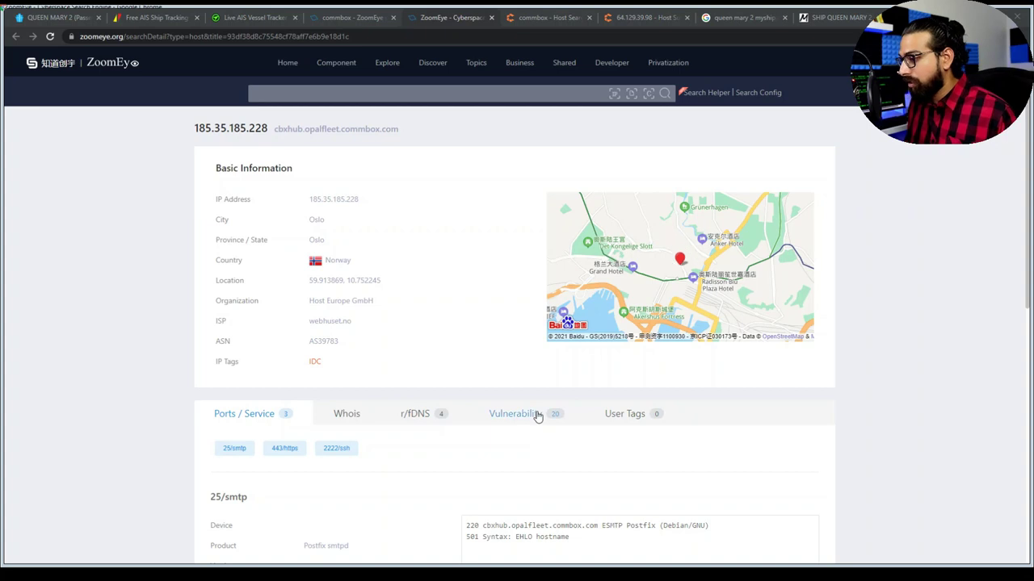
scroll(117, 315, down, 3)
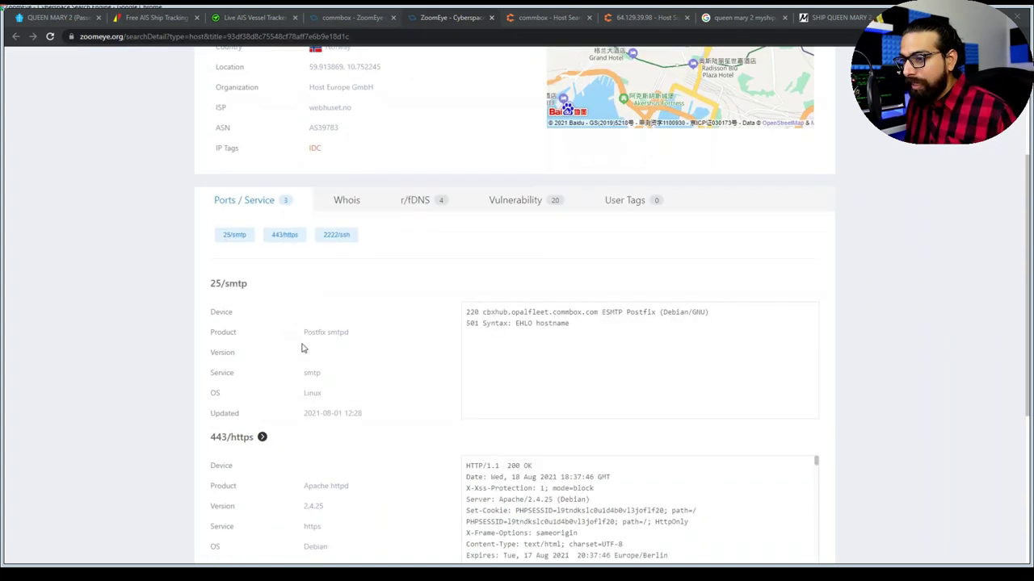
scroll(170, 292, down, 1)
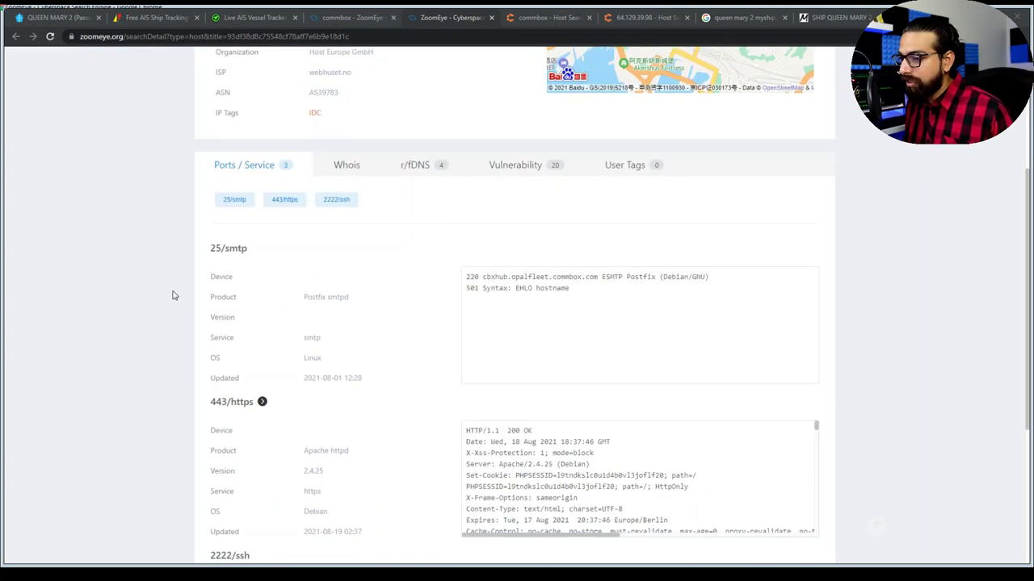
scroll(210, 283, down, 2)
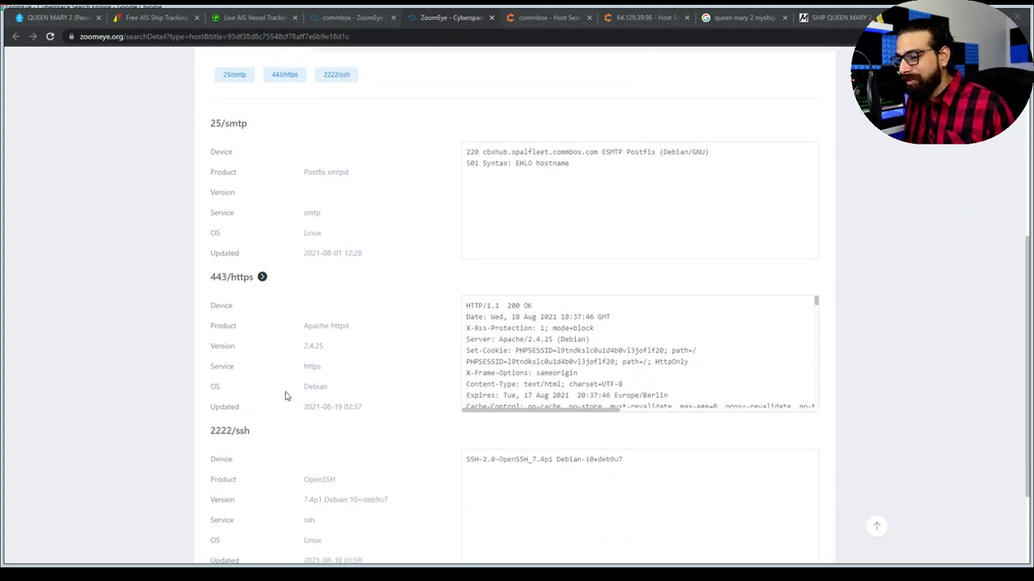
scroll(303, 368, down, 2)
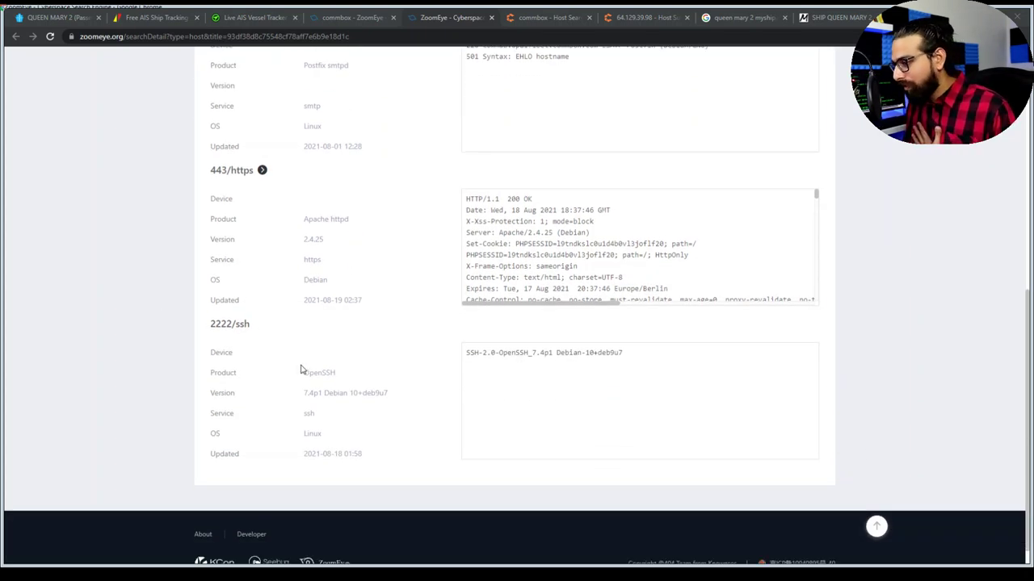
drag(495, 353, 601, 356)
click(406, 320)
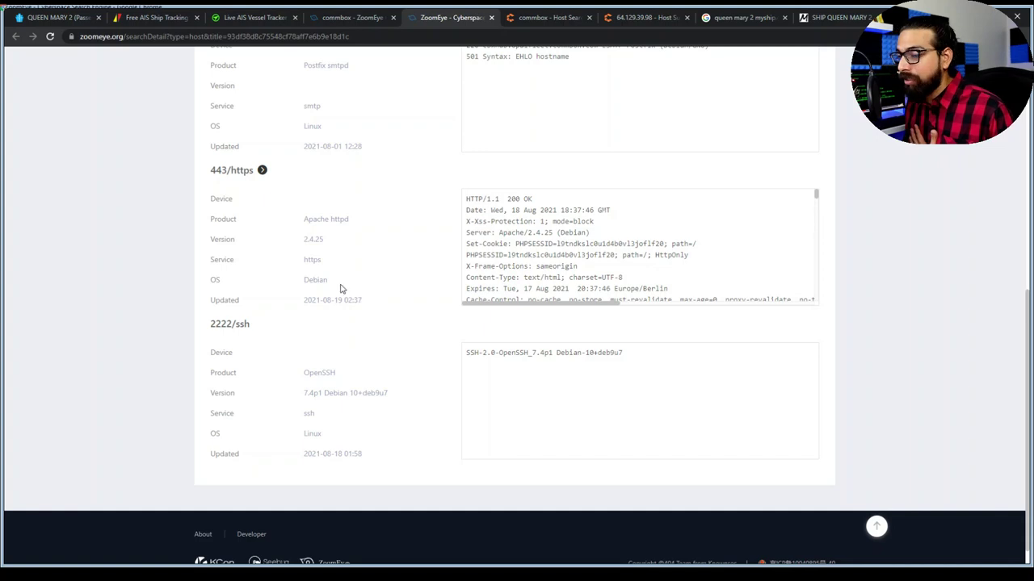
Step: Open the host's 443/https service in a new tab and view its vulnerability list on ZoomEye
scroll(342, 286, up, 1)
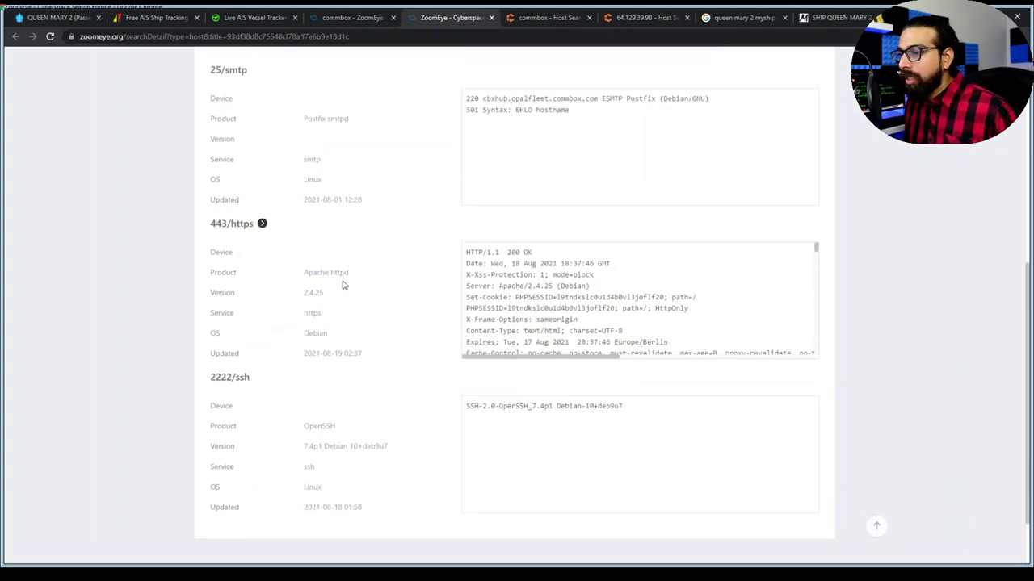
click(262, 225)
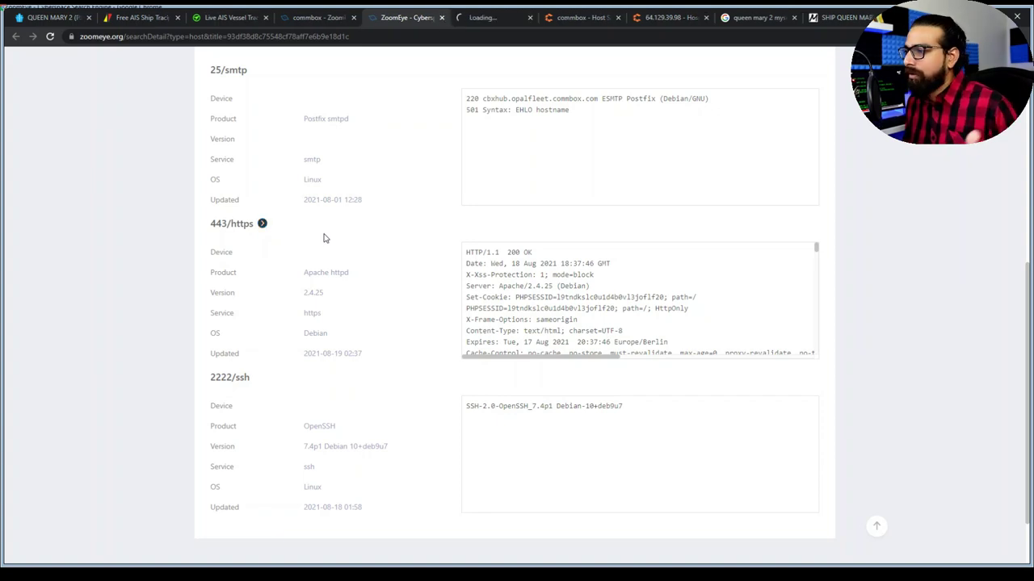
scroll(399, 256, up, 3)
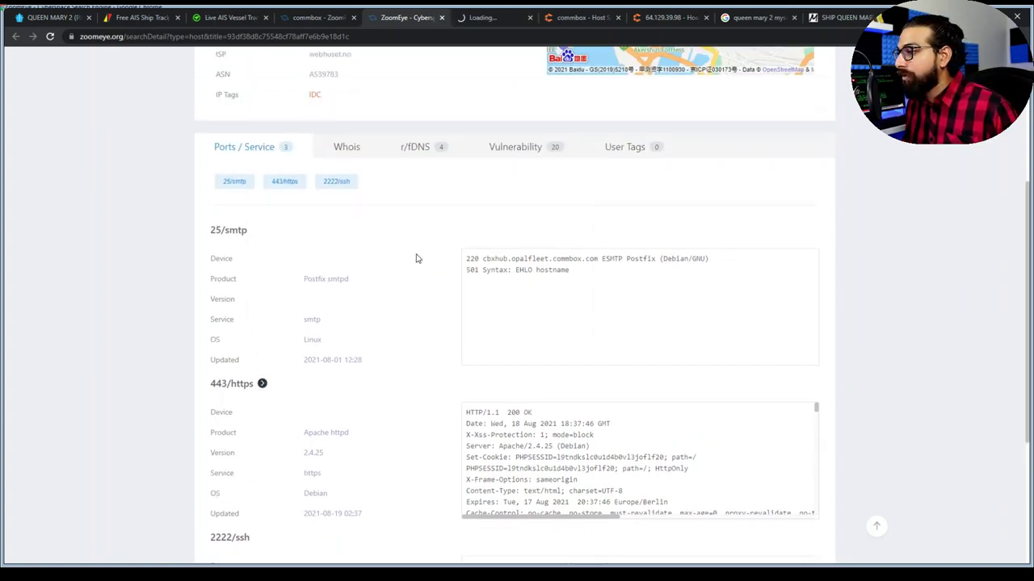
click(518, 154)
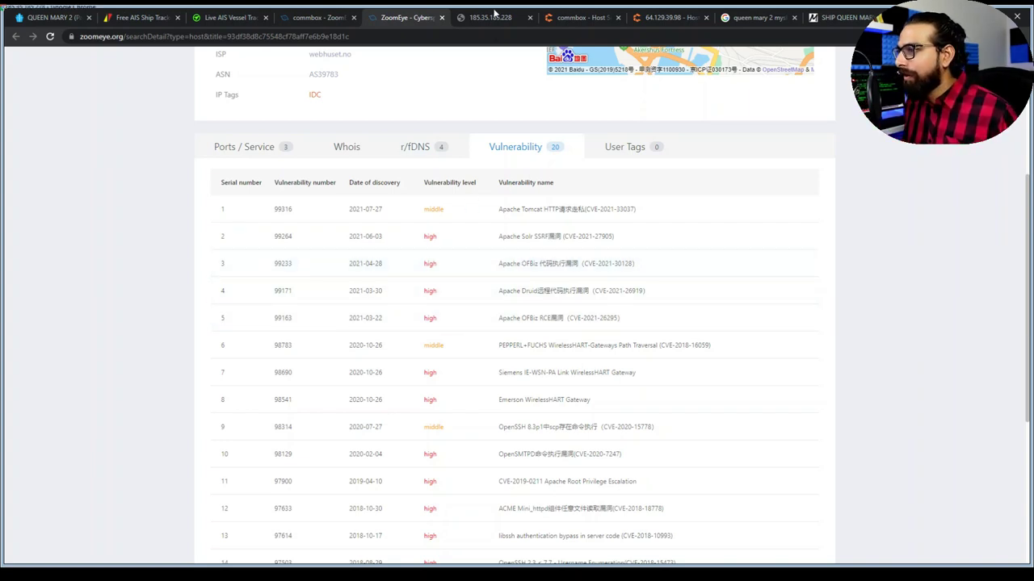
Step: Reload the opened 185.35.185.228 page, and return to the host's ports and services on ZoomEye
click(491, 19)
click(372, 324)
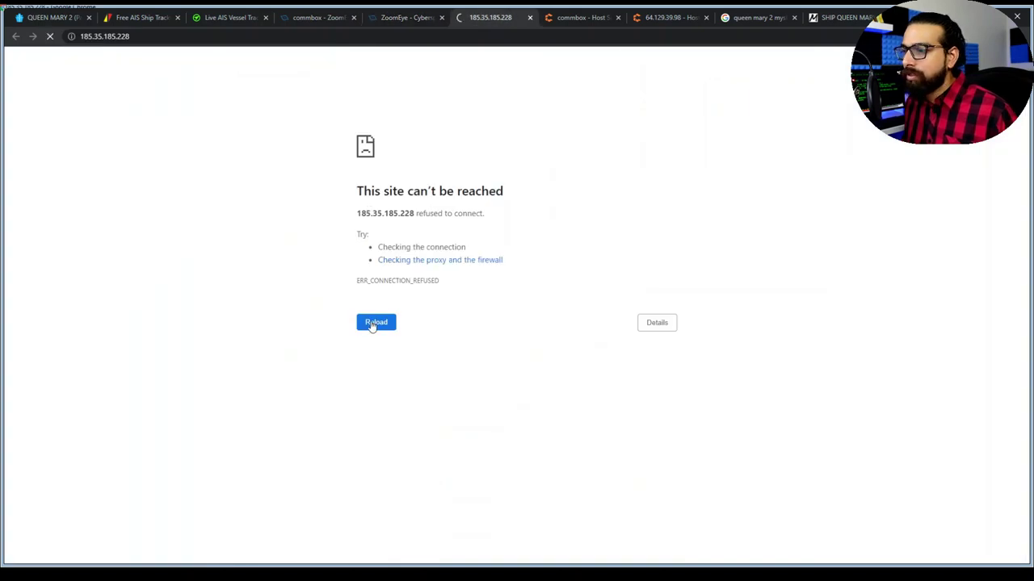
click(404, 12)
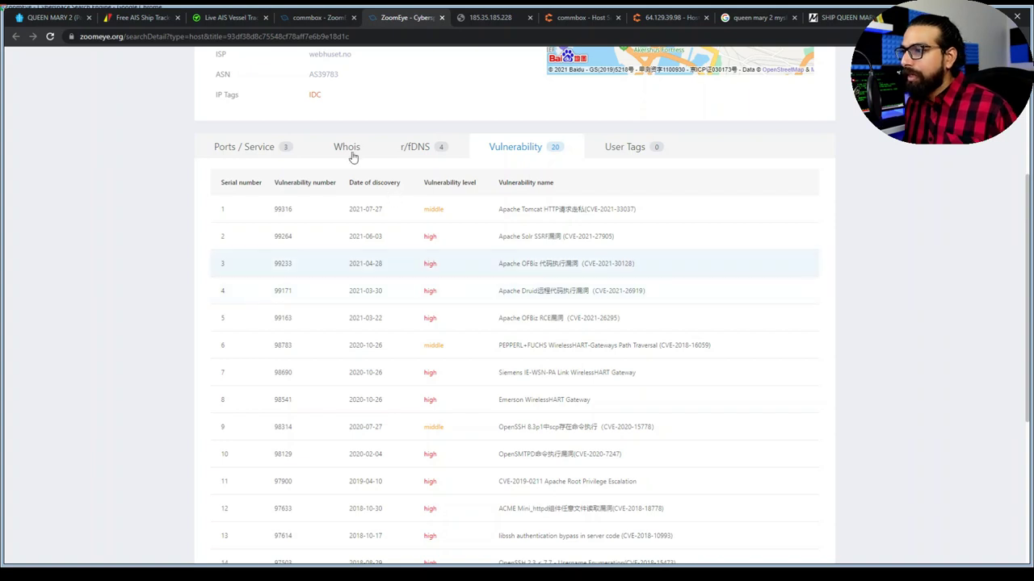
click(259, 152)
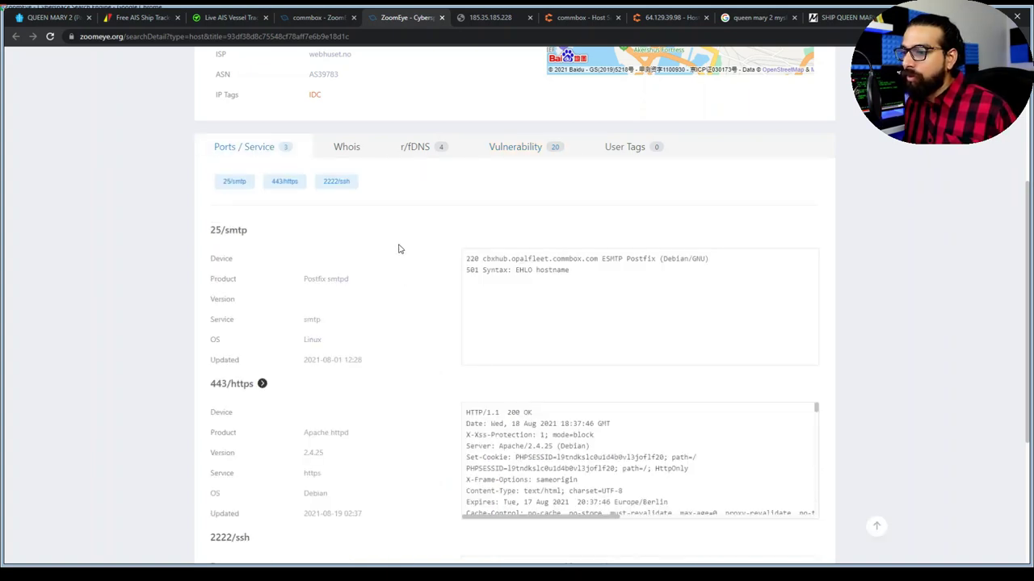
Step: Review the remaining services, and try loading 185.35.185.228 again with an edited address
scroll(398, 249, down, 3)
click(491, 17)
click(175, 39)
key(Left)
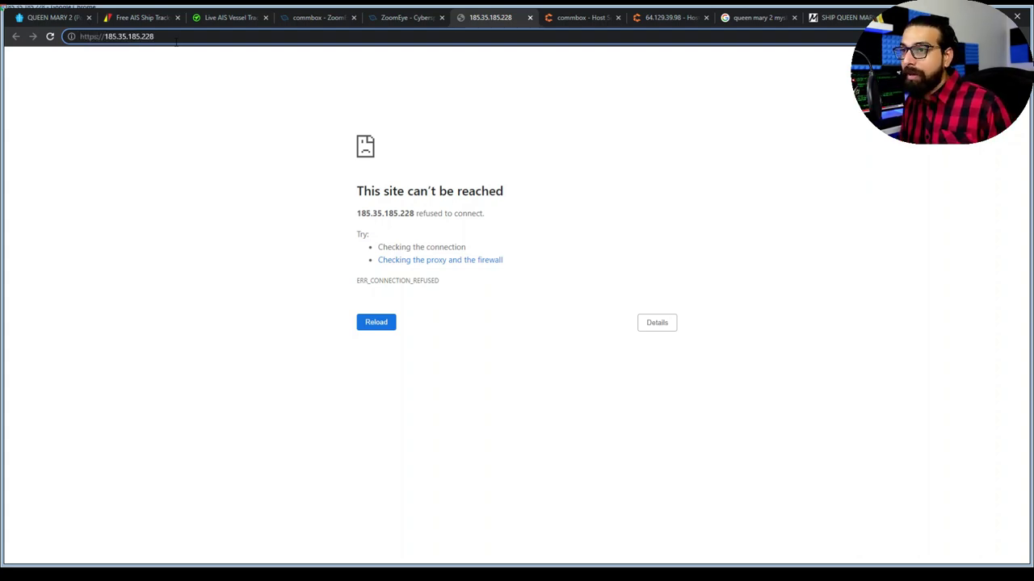
key(Left)
key(Left)
key(Left)
key(BackSpace)
key(Return)
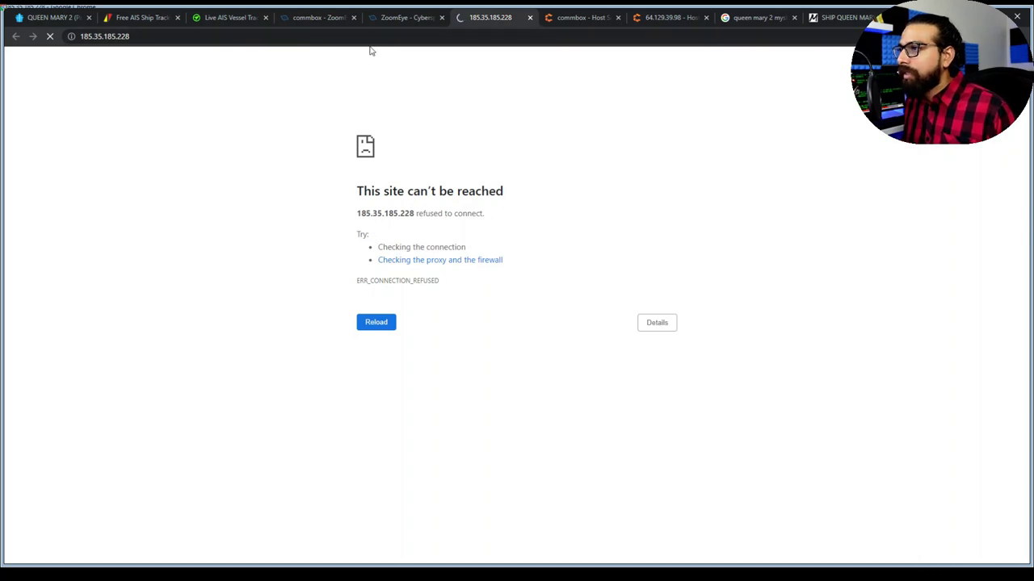
Step: Return to the ZoomEye "commbox" results and open the details of host 46.226.13.107 in a new tab
click(301, 15)
scroll(242, 259, up, 3)
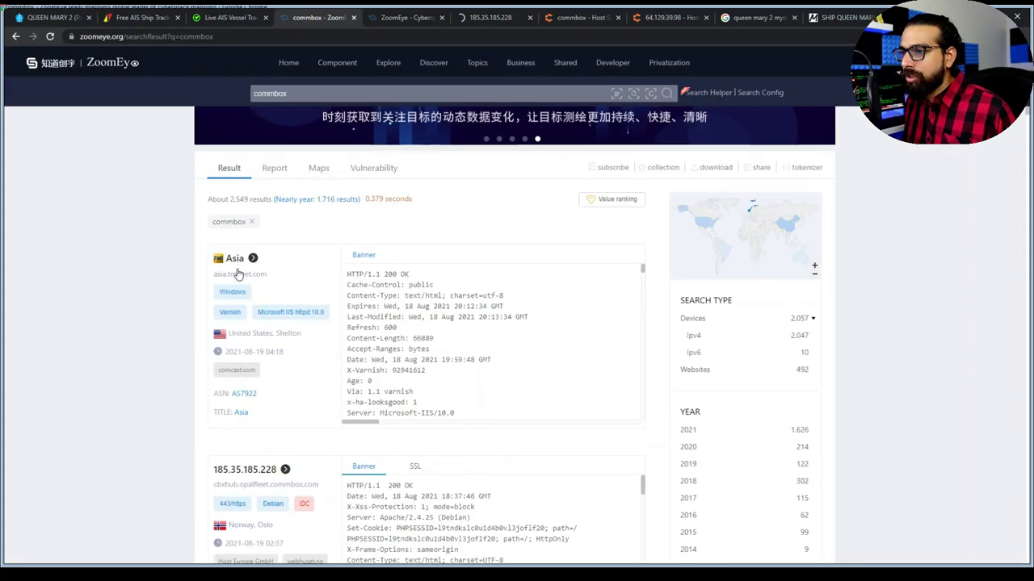
scroll(139, 243, down, 3)
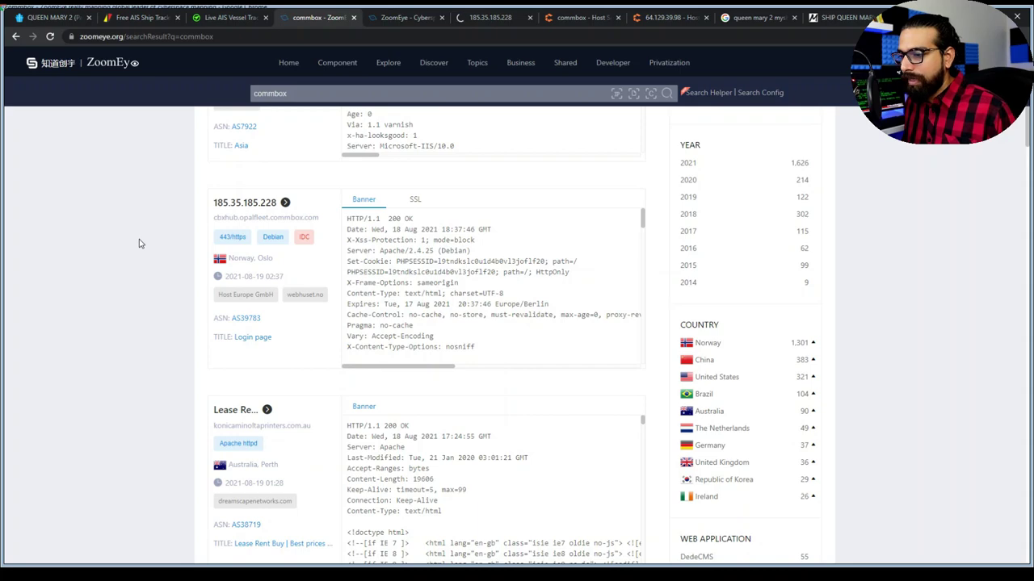
scroll(139, 243, down, 3)
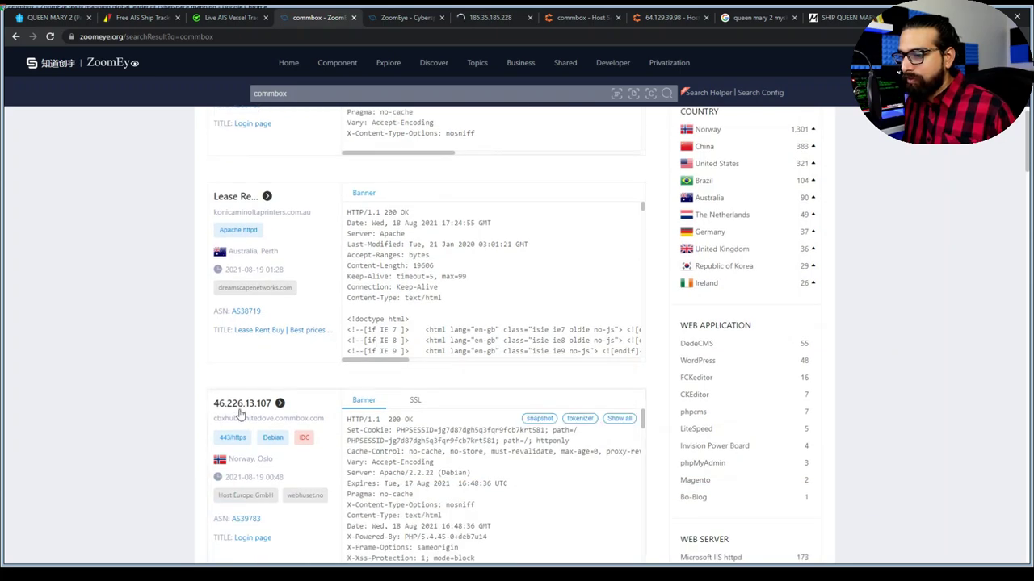
scroll(163, 280, up, 2)
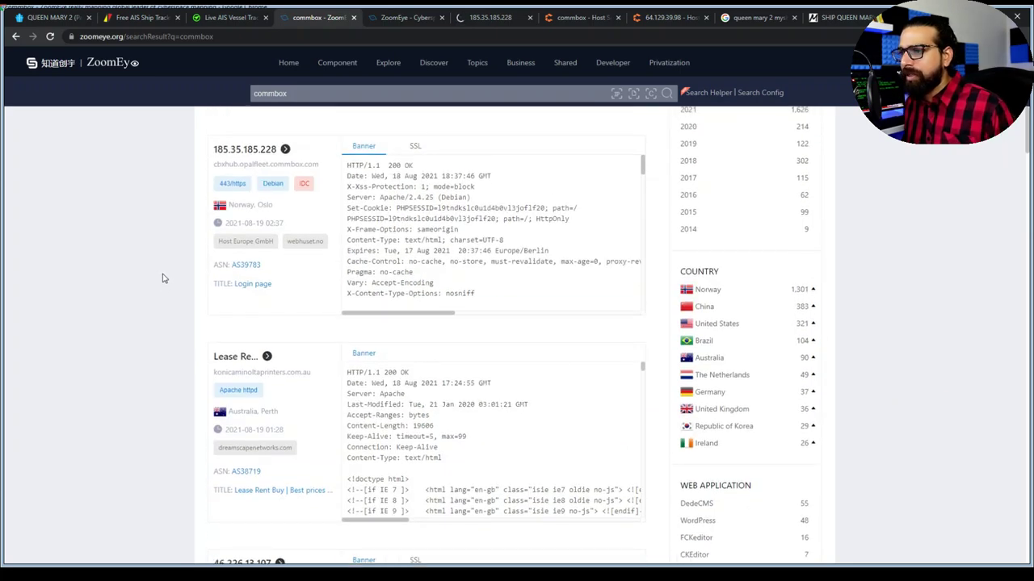
scroll(163, 279, down, 3)
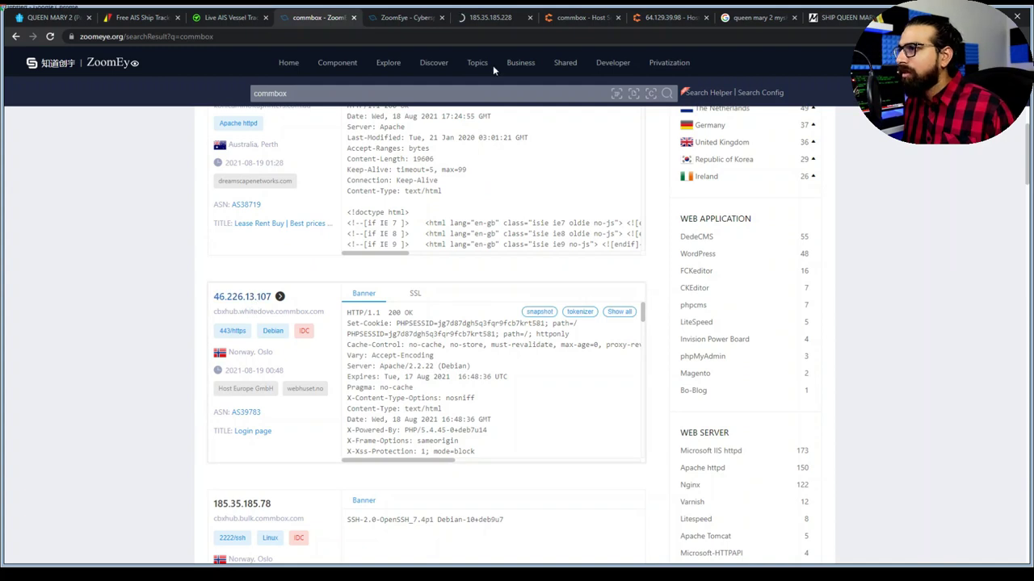
click(494, 71)
Step: In the 185.35.185.228 tab, shorten the address to 185.35.185 and submit it, and close that tab
key(ctrl+Tab)
key(ctrl+Tab)
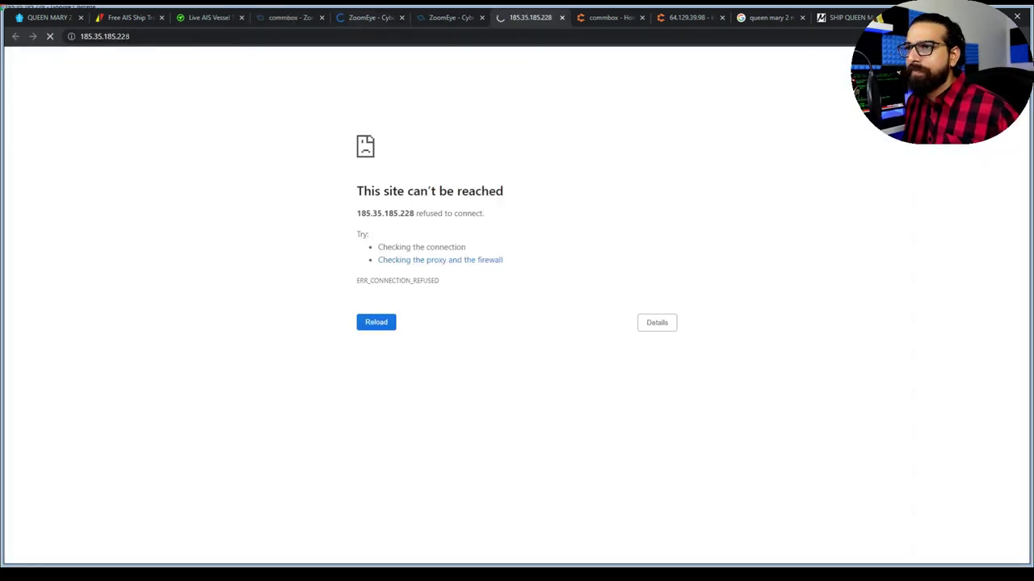
key(ctrl+l)
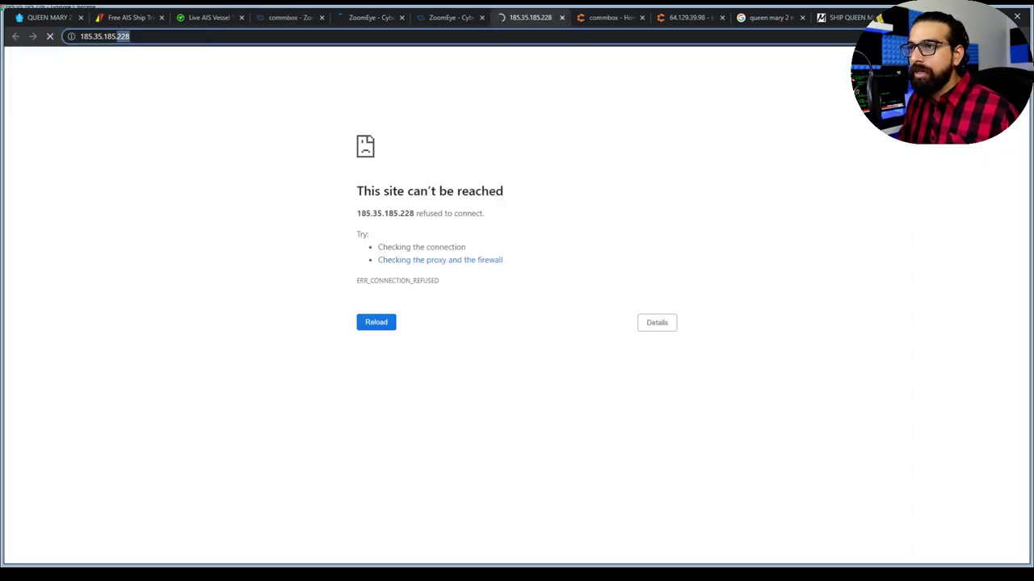
key(BackSpace)
key(Return)
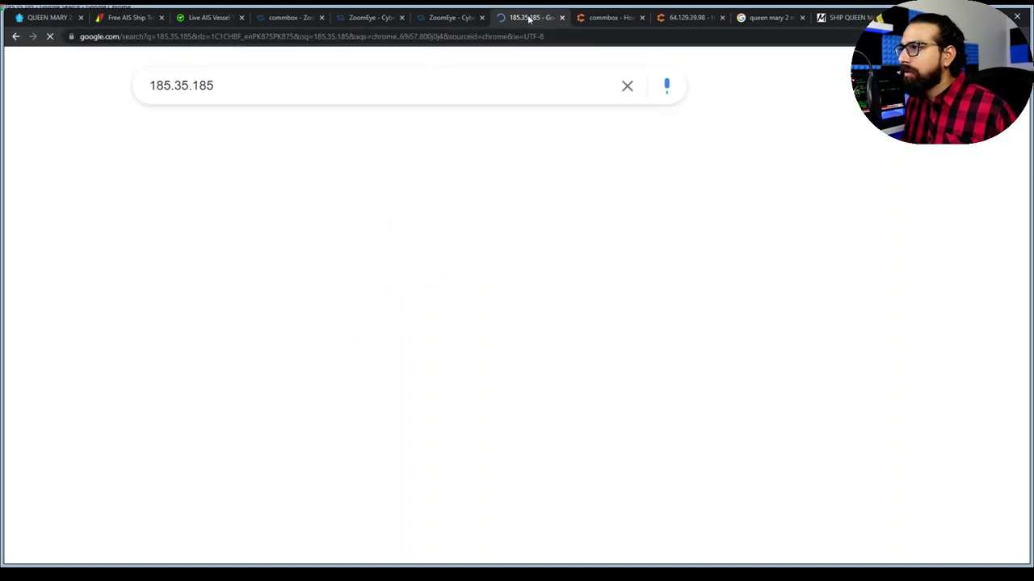
key(ctrl+w)
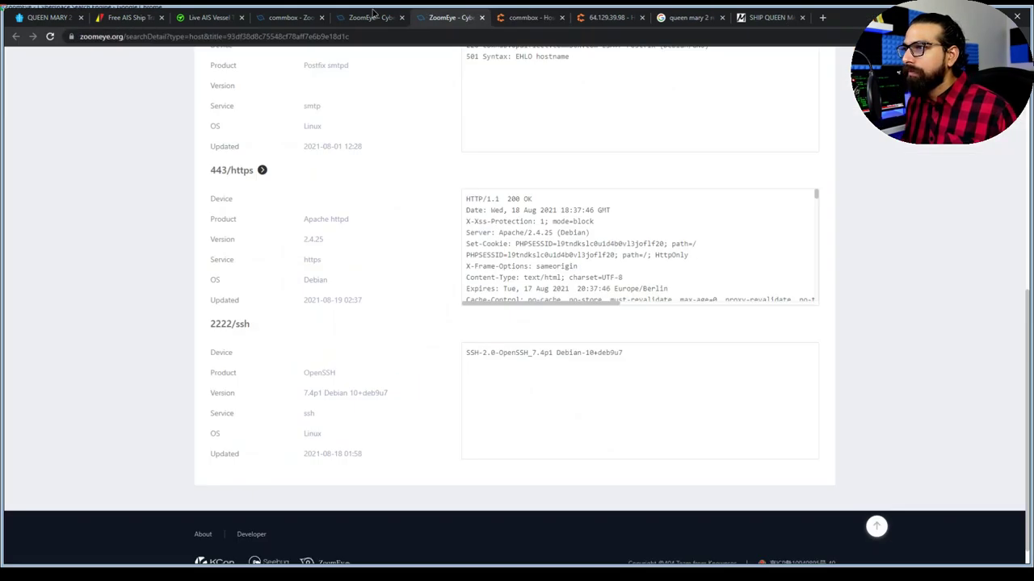
Step: View the ports and service details of host 46.226.13.107 on ZoomEye, down to its web services
click(374, 11)
scroll(131, 238, down, 3)
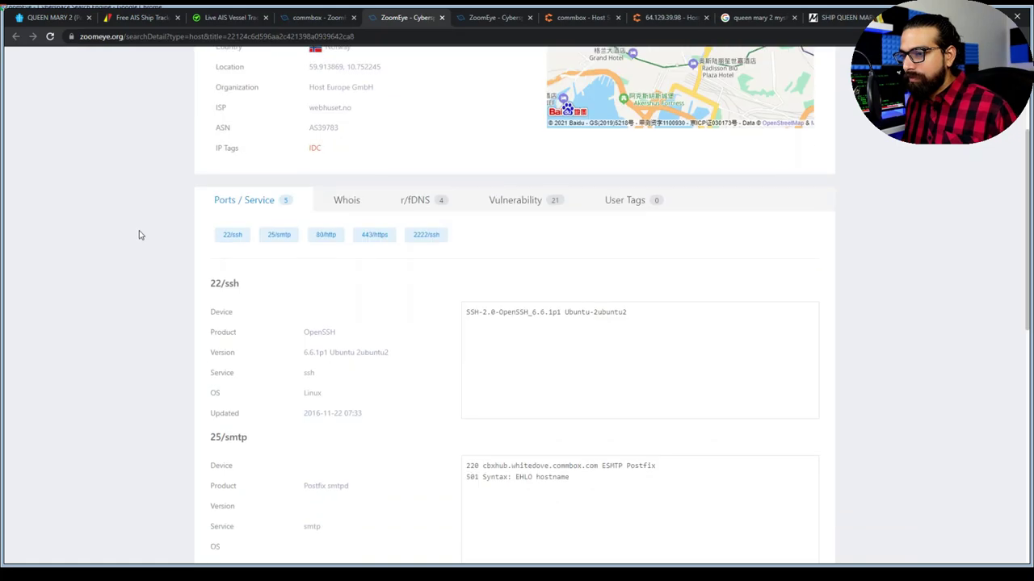
scroll(139, 234, down, 2)
scroll(140, 234, down, 2)
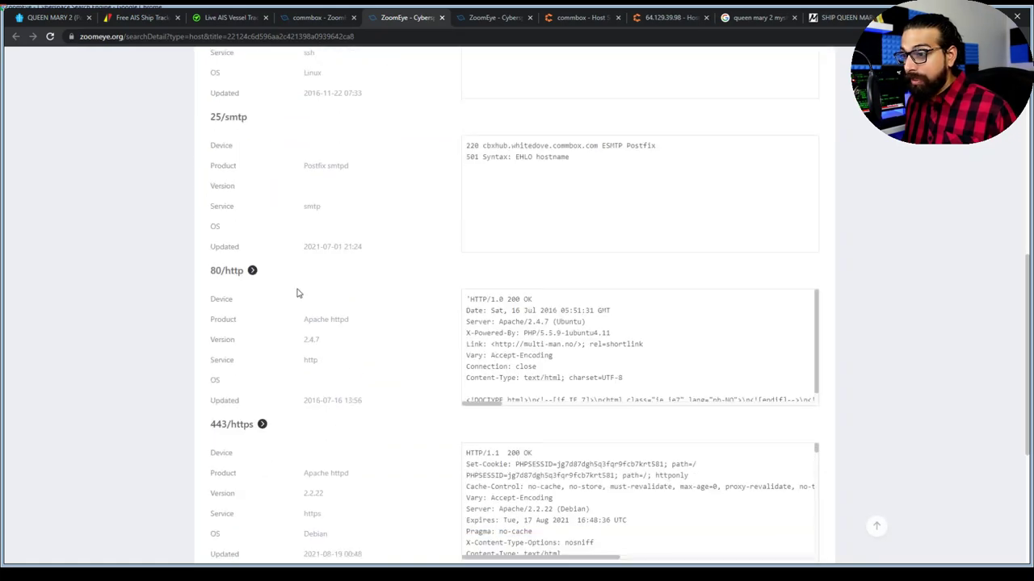
Step: Open the 80/http and 443/https services of 46.226.13.107 in new tabs and proceed past the certificate warning
click(252, 270)
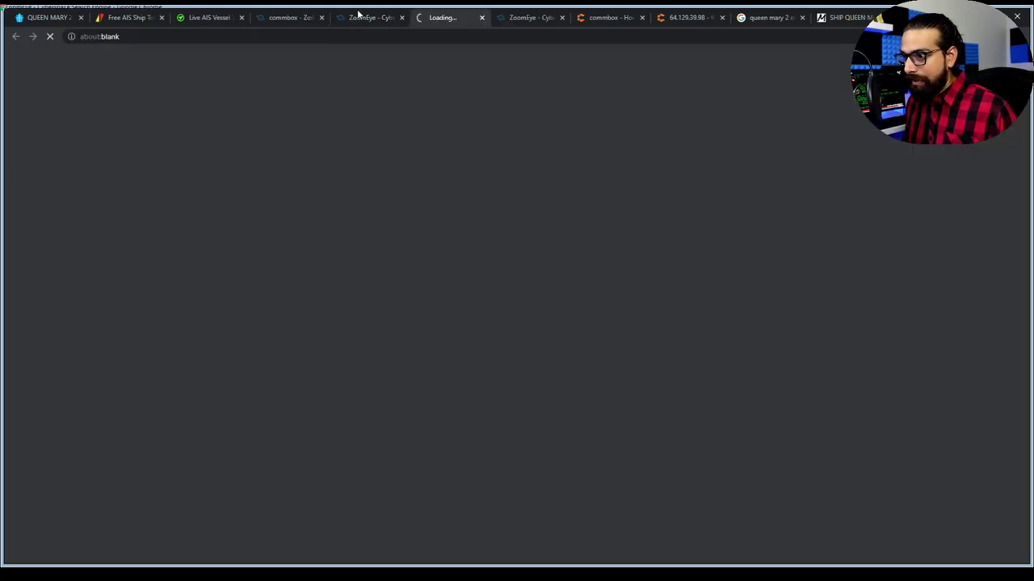
click(358, 14)
click(262, 426)
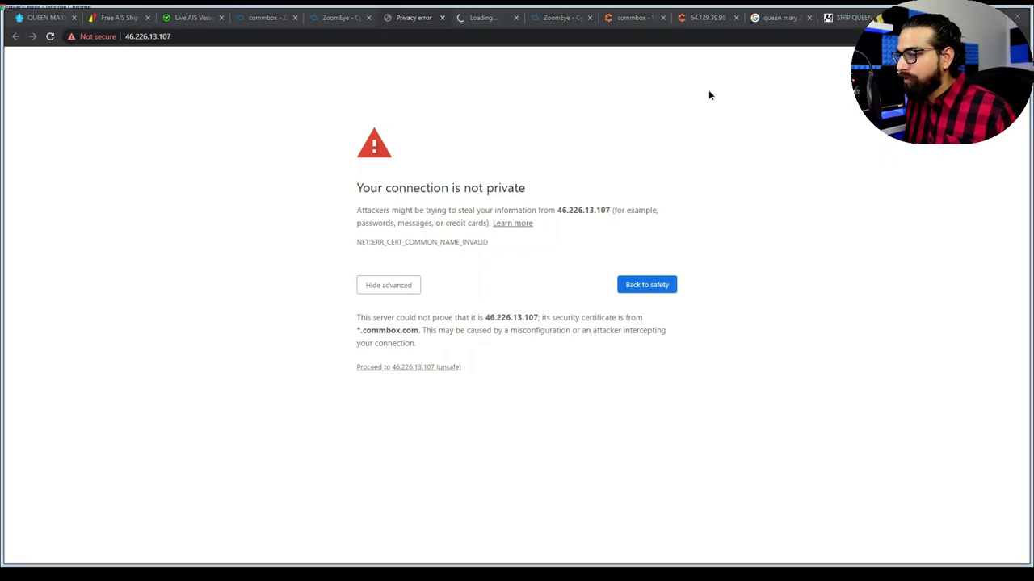
click(420, 370)
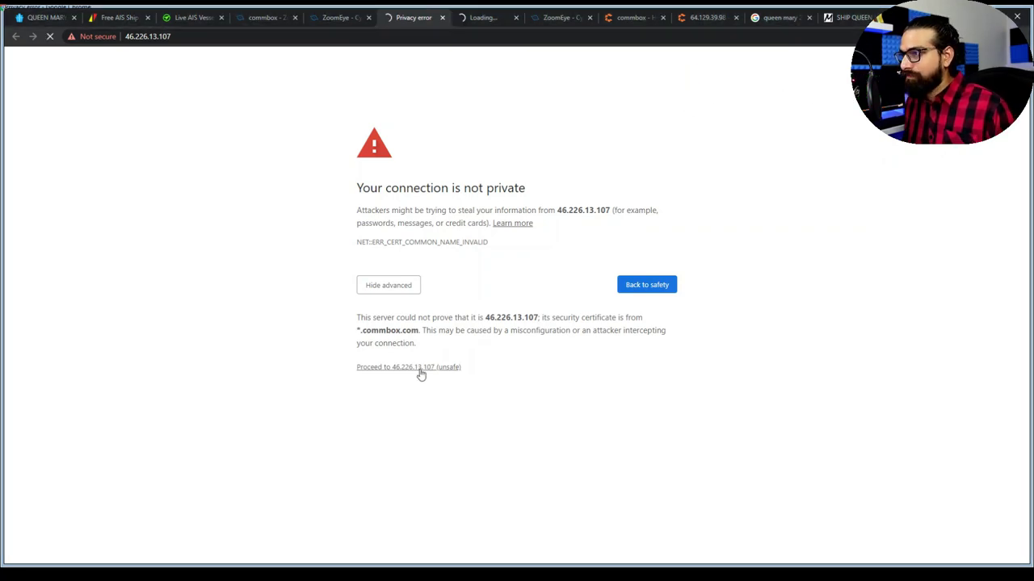
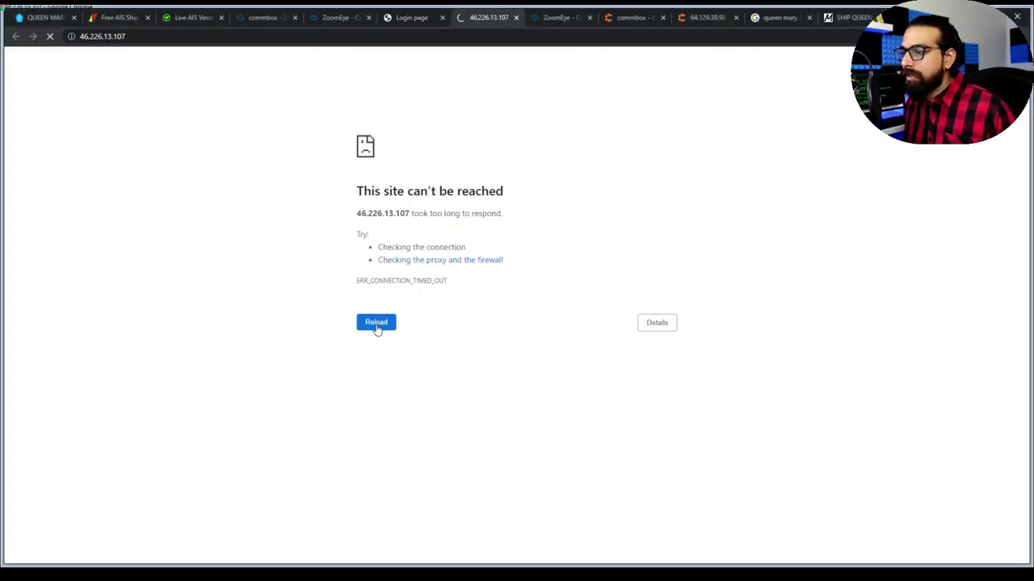
Step: View the KVH Industries login page, and return to the host's ZoomEye details to examine the 2222/ssh service
click(420, 16)
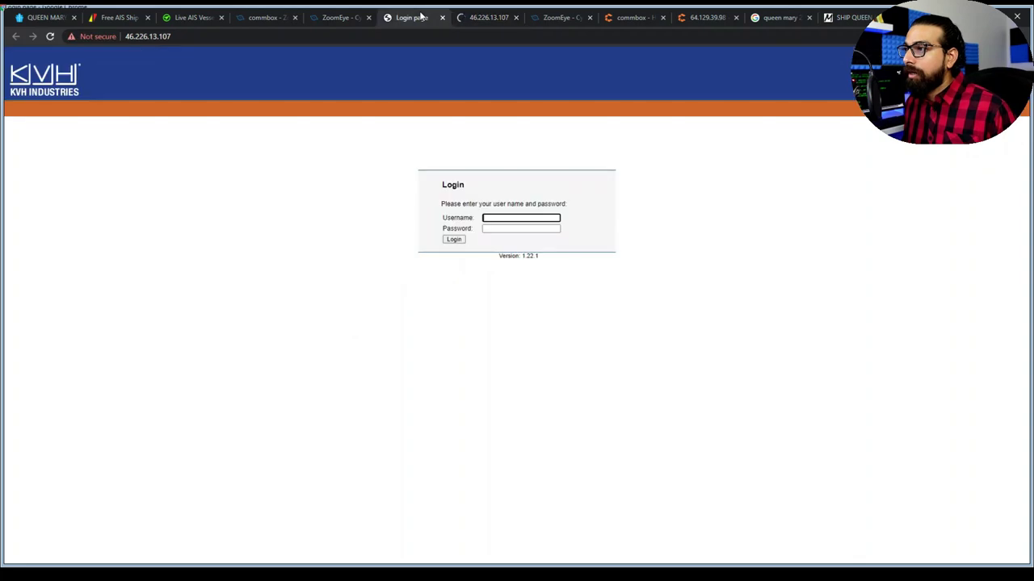
click(348, 13)
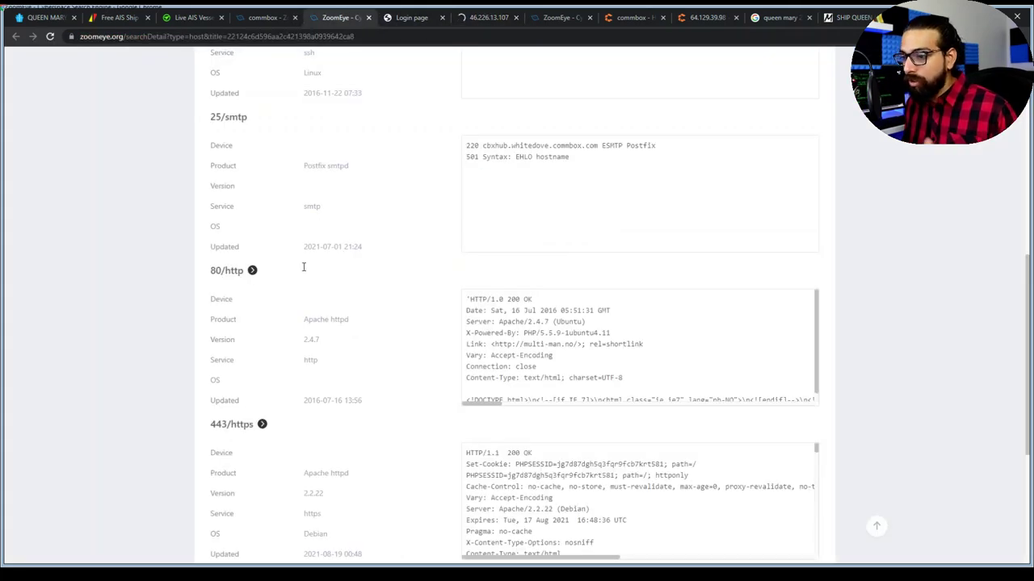
scroll(118, 249, down, 3)
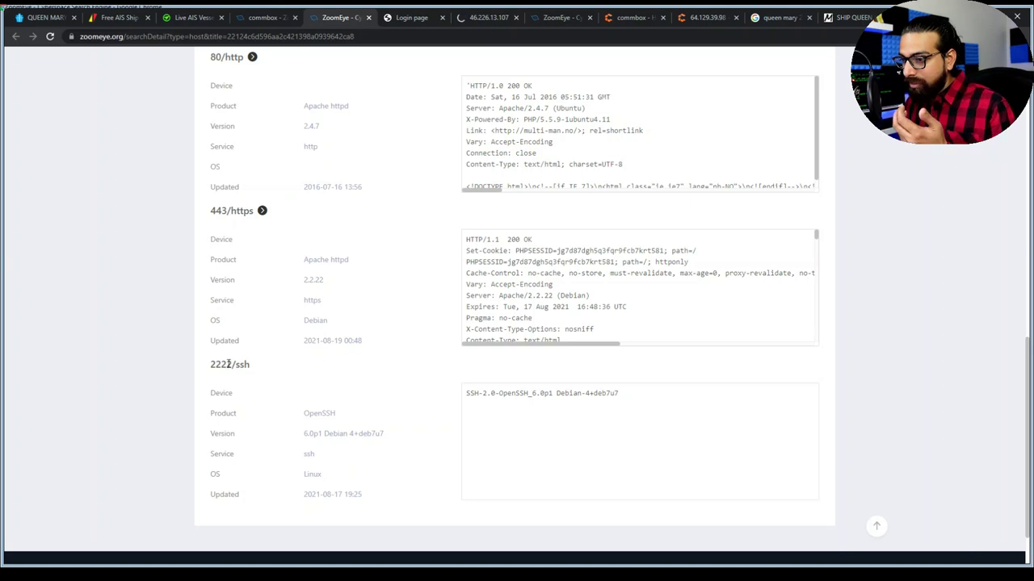
Step: Show the Vulnerability list of host 46.226.13.107 on ZoomEye and review the listed CVEs and their severity levels
scroll(406, 257, up, 4)
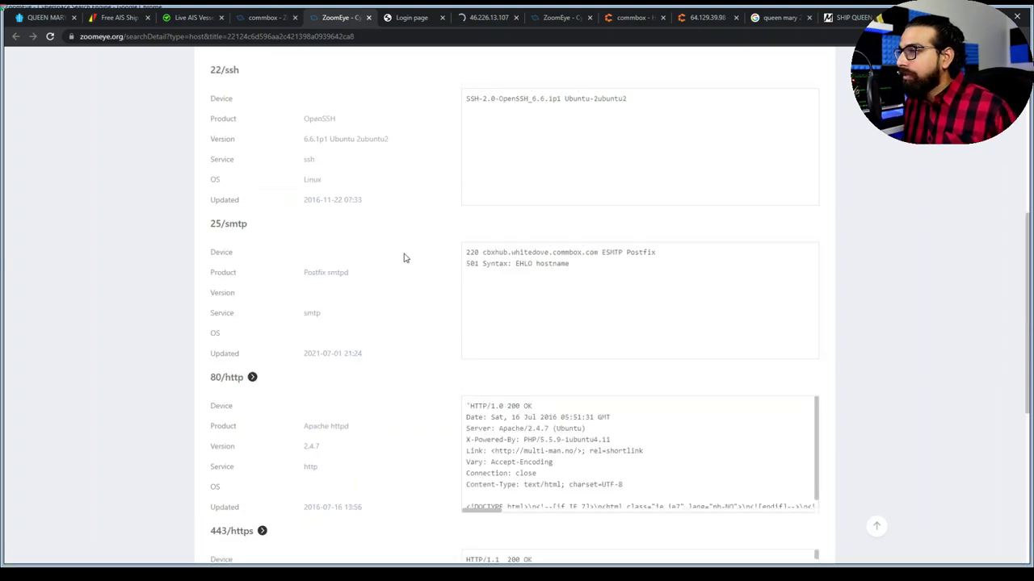
scroll(405, 258, up, 3)
click(512, 202)
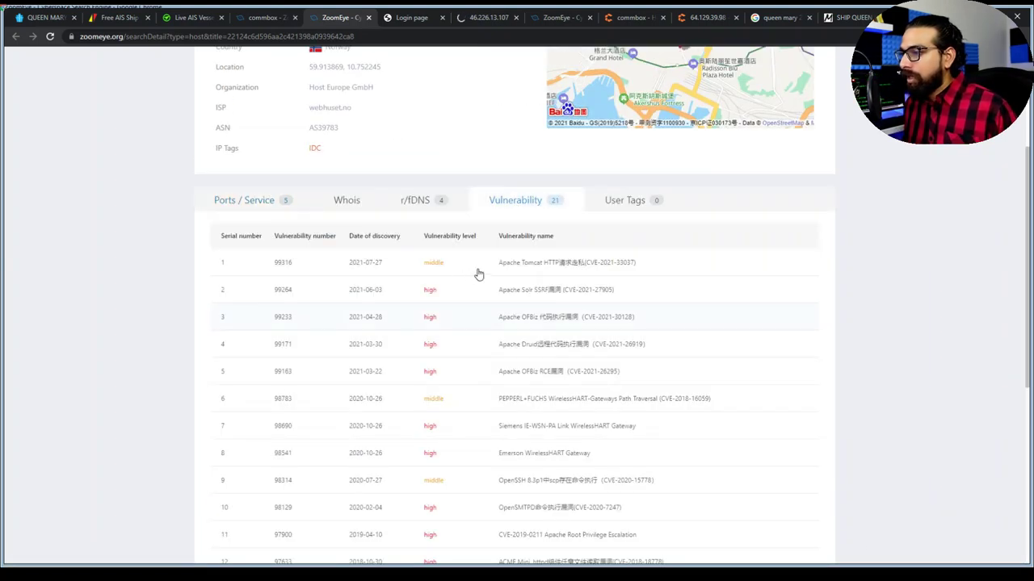
scroll(501, 331, down, 3)
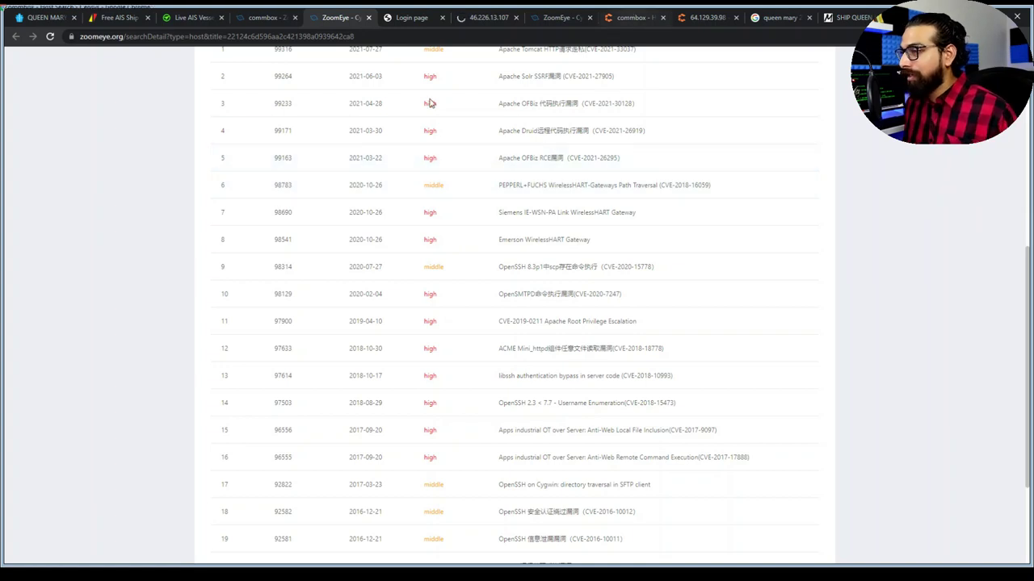
Step: Switch to the Censys results and replace the host query with a search for "sailor 900 vsat"
click(629, 14)
double_click(421, 77)
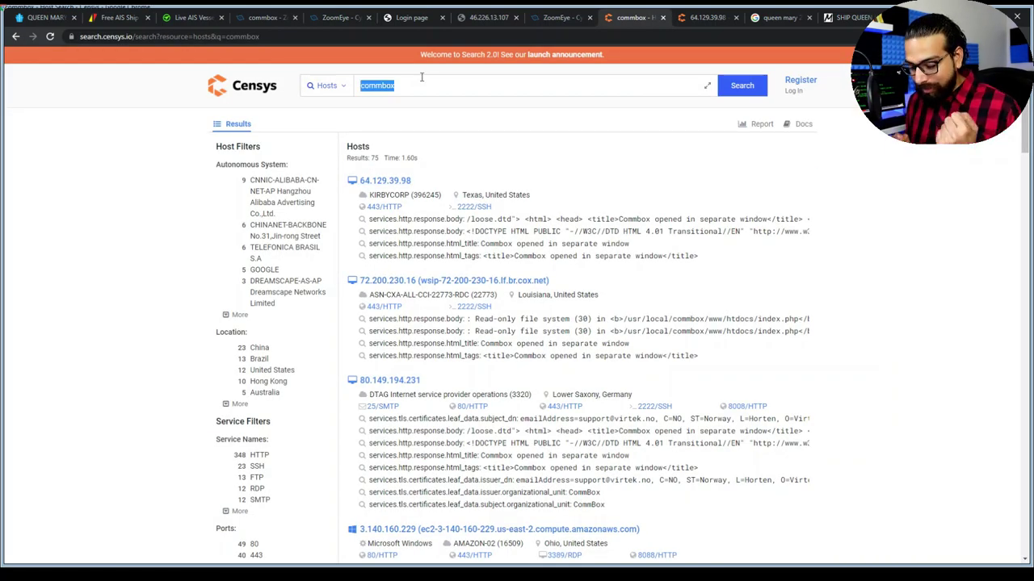
text(sailor)
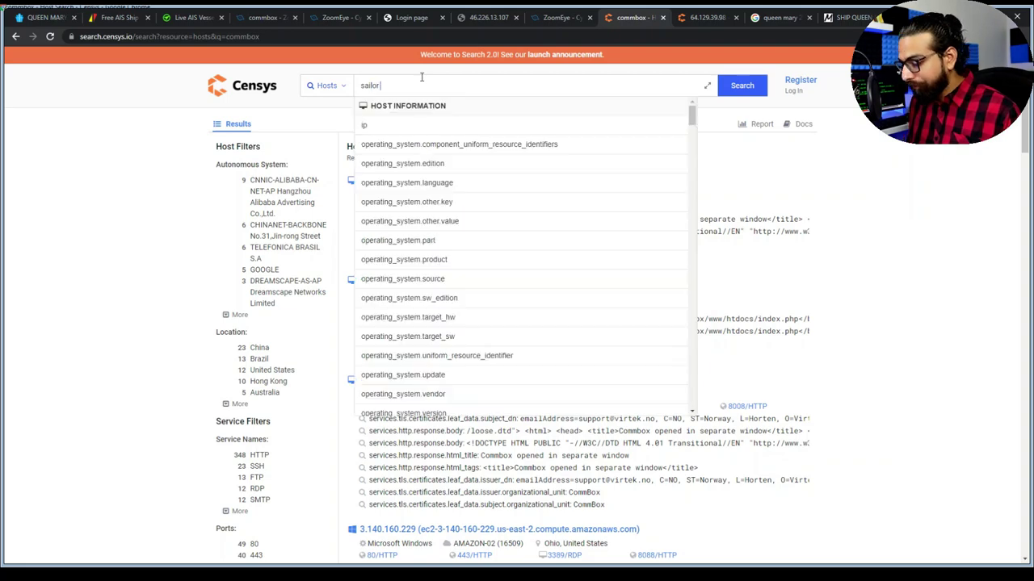
text( 900 vsat)
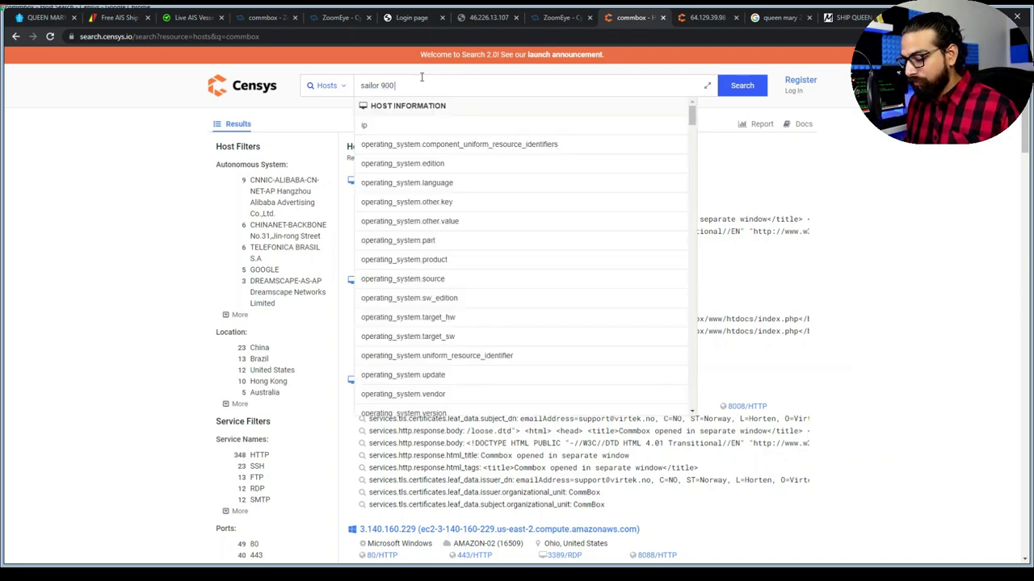
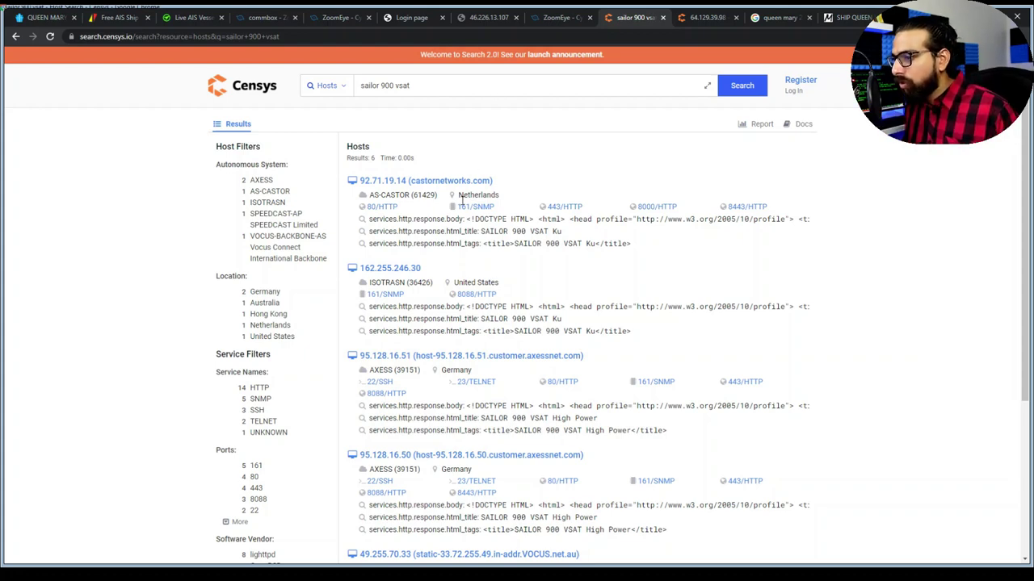
Step: Open host 162.255.246.30 from the Censys results in a new tab and examine its SNMP, 8023/TELNET and 8088/HTTP service details
middle_click(395, 274)
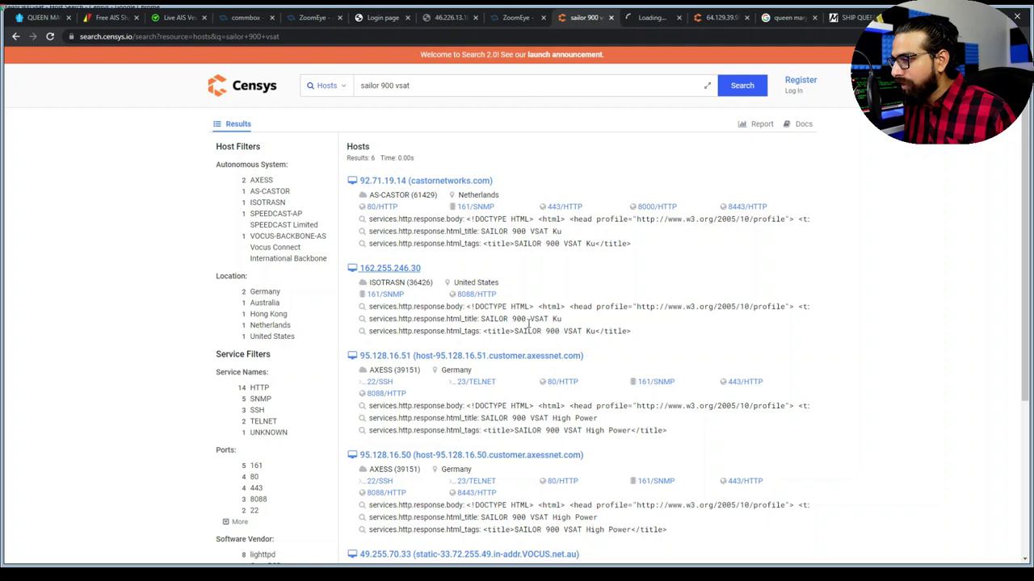
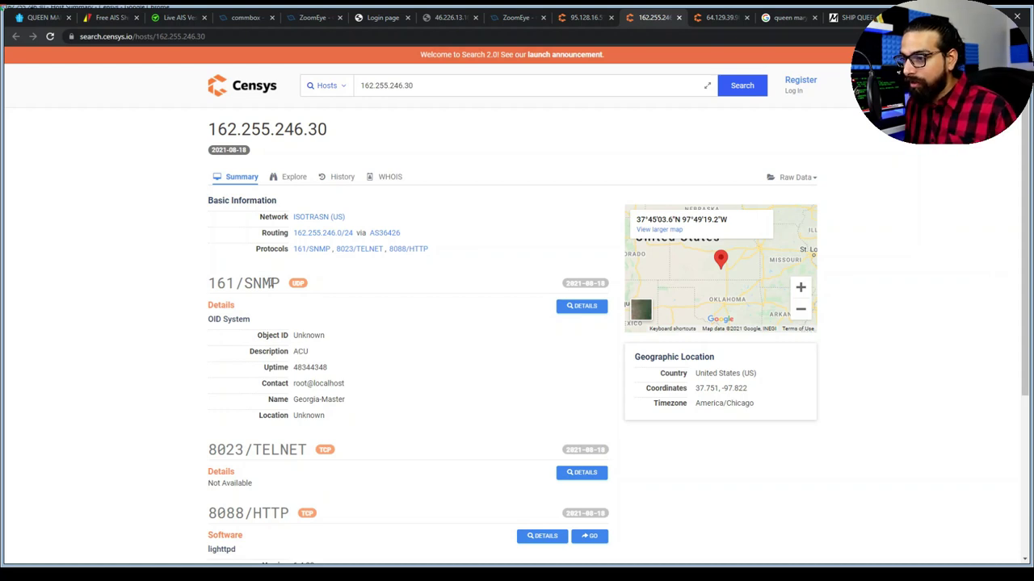
scroll(342, 349, down, 2)
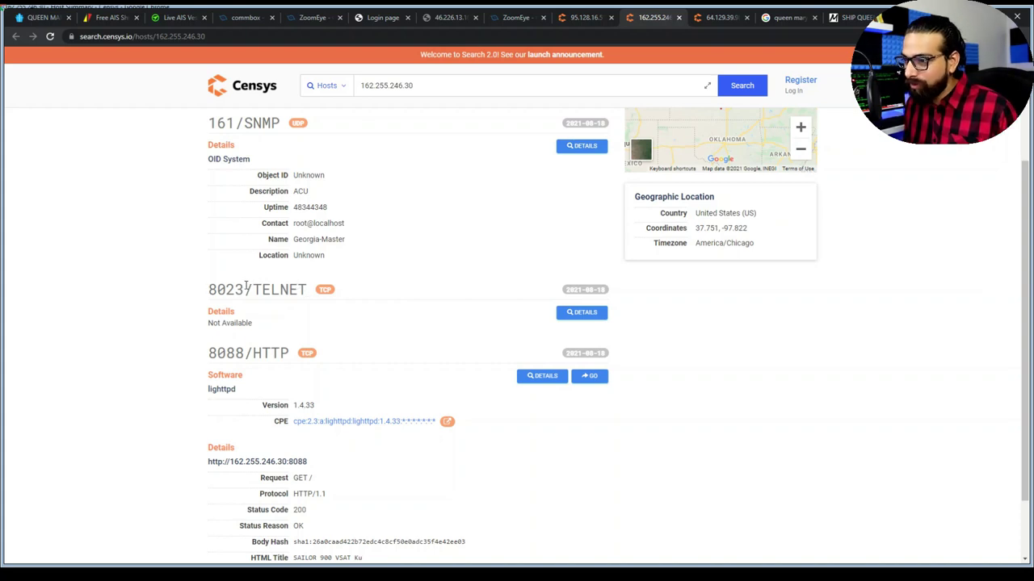
drag(202, 292, 246, 291)
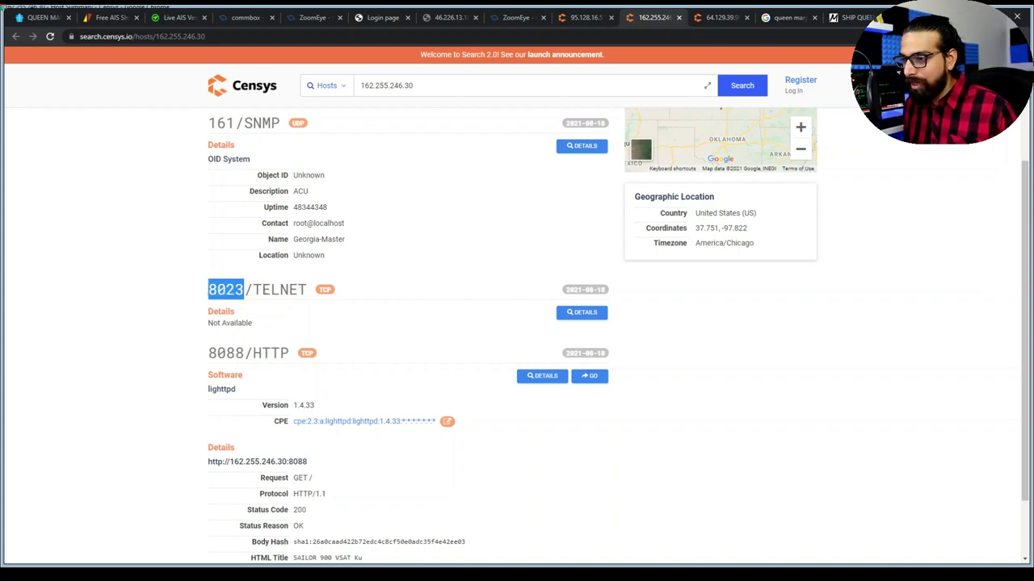
click(321, 313)
scroll(320, 315, down, 2)
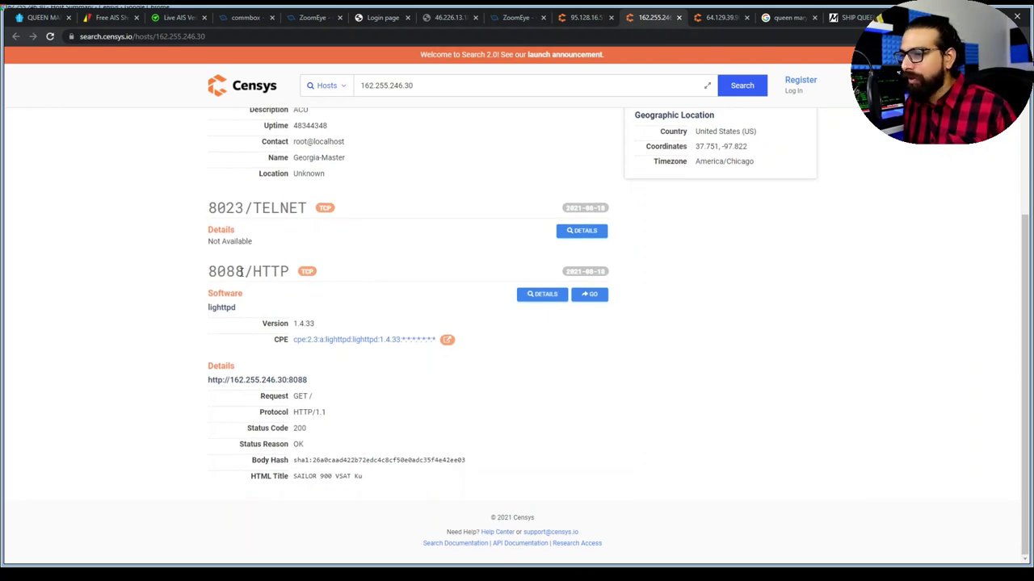
Step: Open the 8088/HTTP web interface of 162.255.246.30, view the SAILOR 900 VSAT dashboard and open its Settings page
click(590, 296)
click(533, 297)
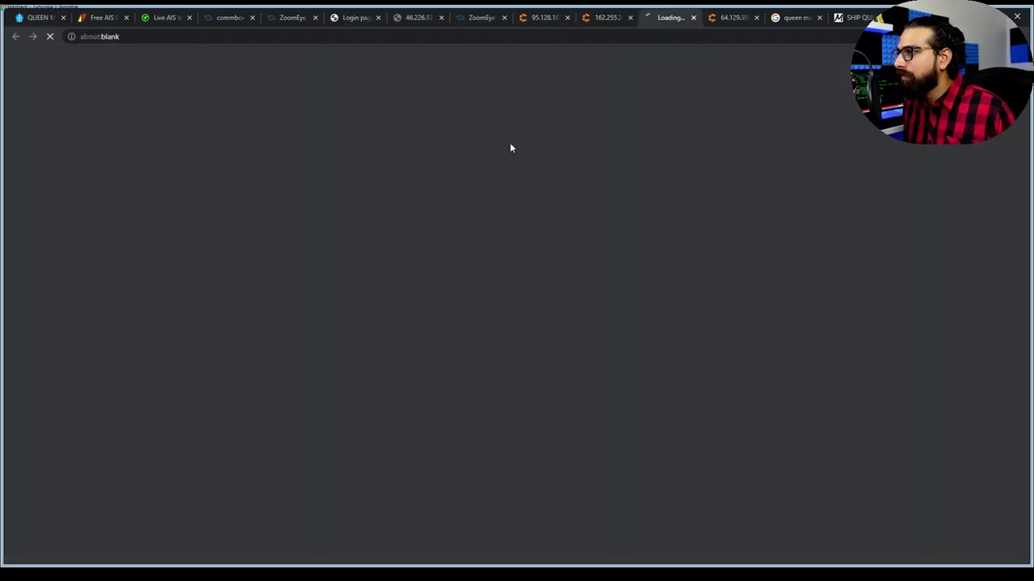
click(602, 17)
scroll(377, 255, up, 3)
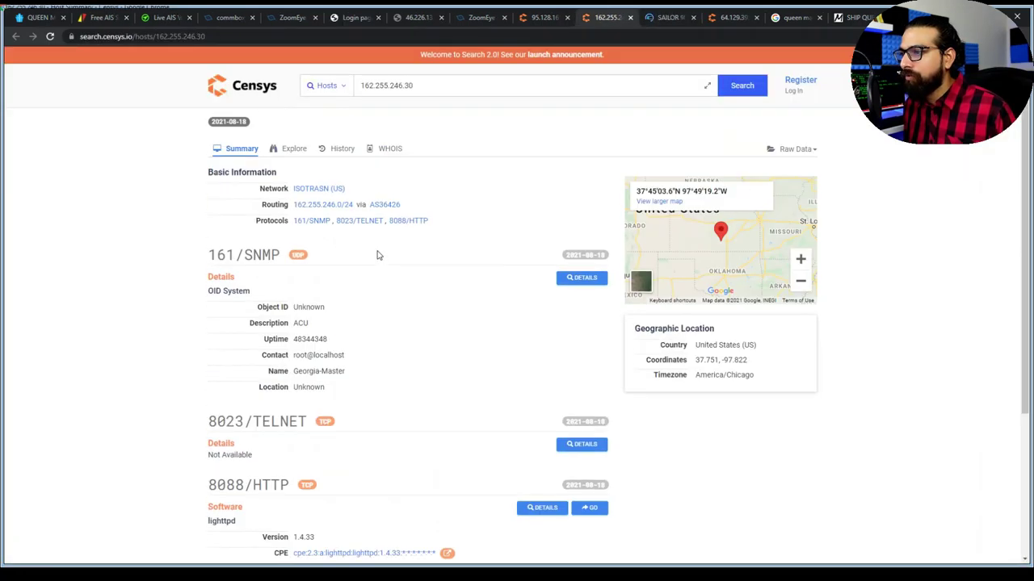
click(666, 16)
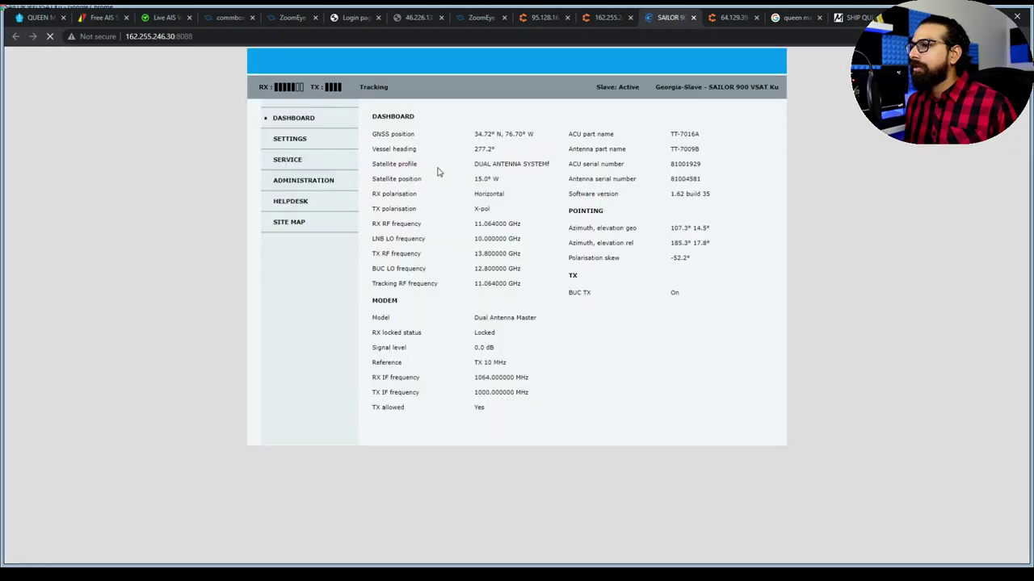
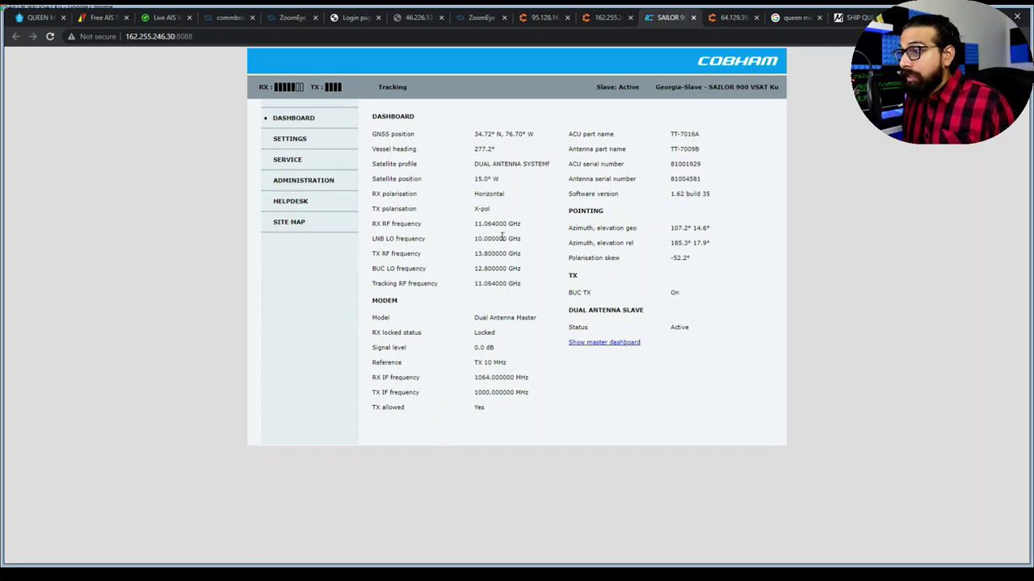
click(294, 143)
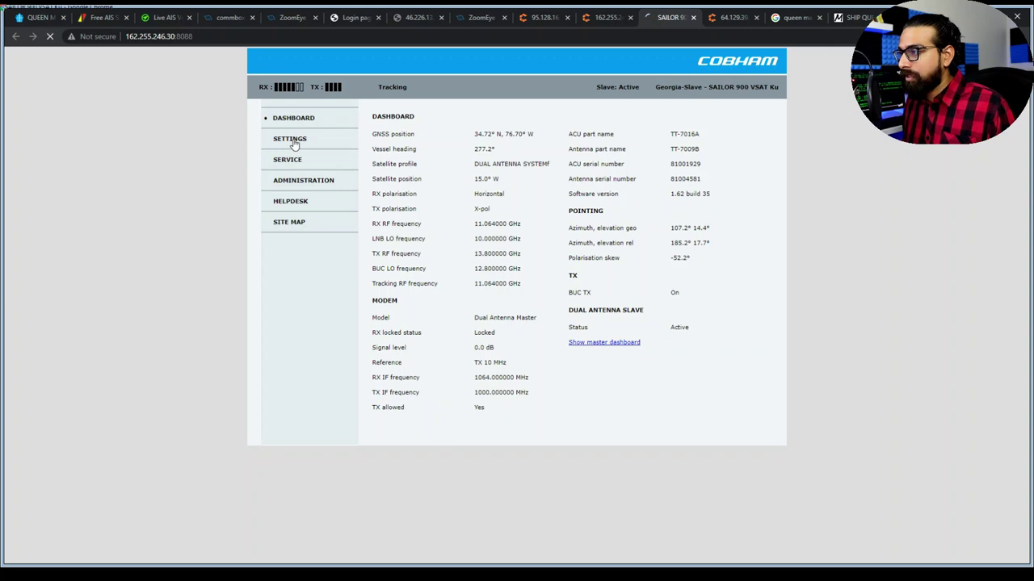